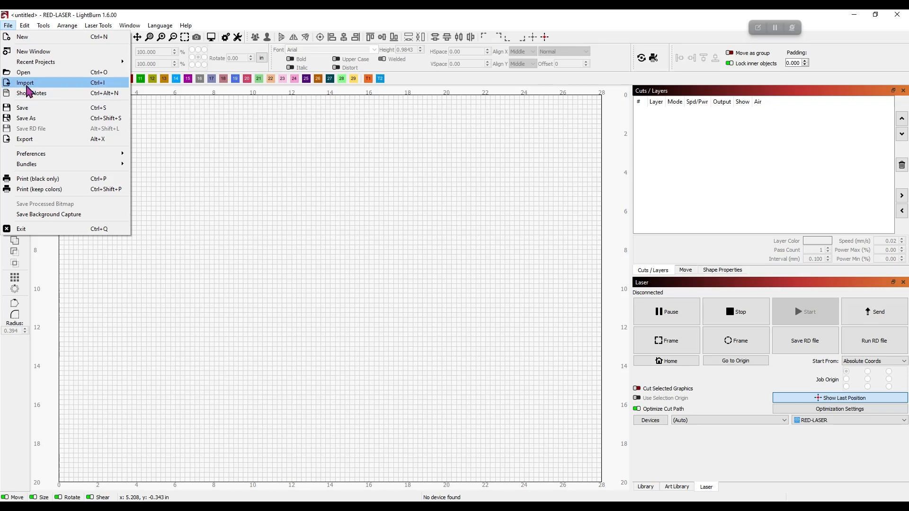
- Import the HH359-BlankCoasterSet SVG from the House & Home folder and move it to the workspace's upper-left corner
{"action": "left_click", "coordinate": [26, 83]}
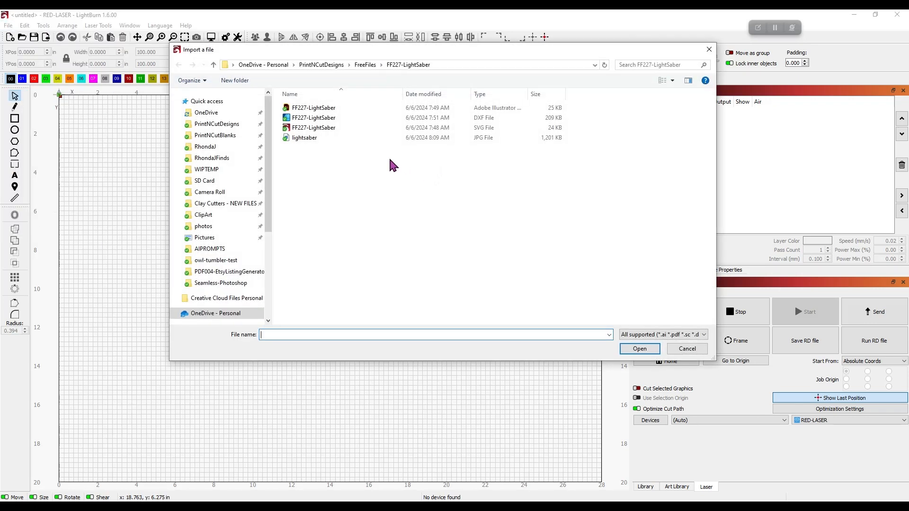
{"action": "left_click", "coordinate": [322, 65]}
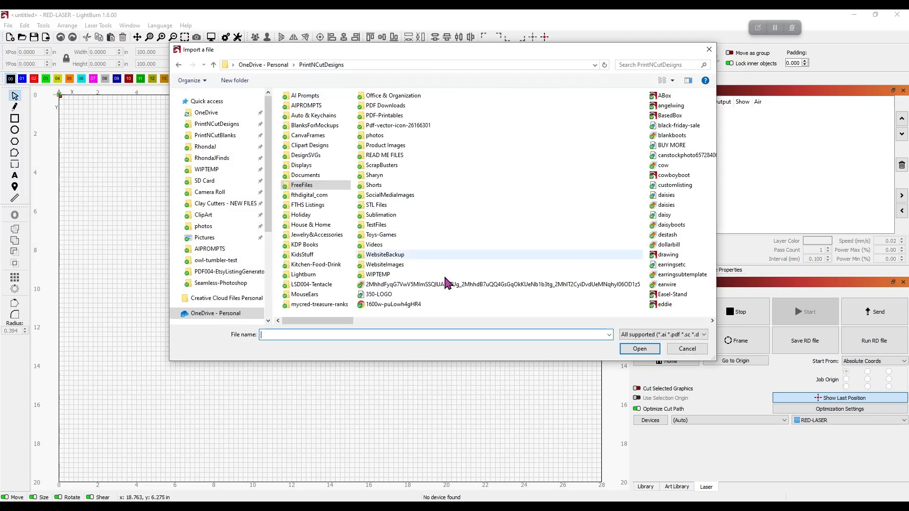
{"action": "double_click", "coordinate": [312, 225]}
{"action": "scroll", "coordinate": [554, 251], "scroll_direction": "down", "scroll_amount": 10}
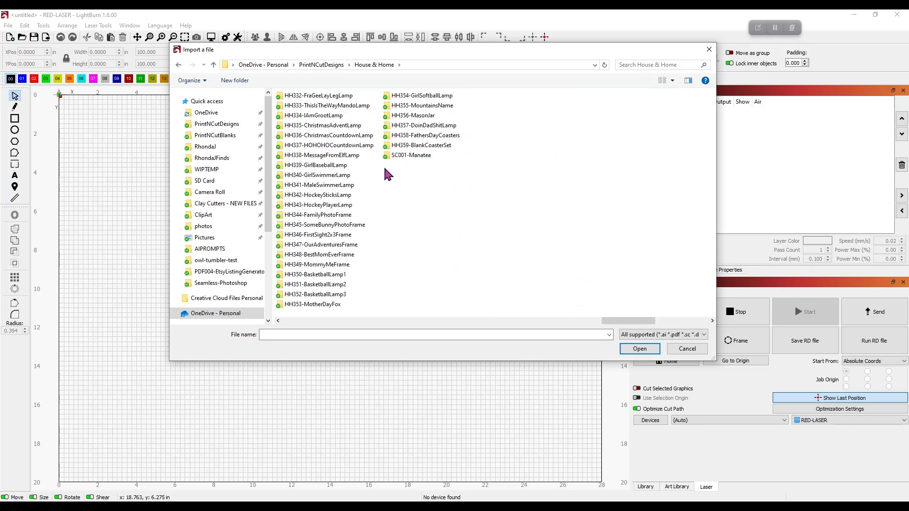
{"action": "double_click", "coordinate": [421, 145]}
{"action": "left_click", "coordinate": [322, 128]}
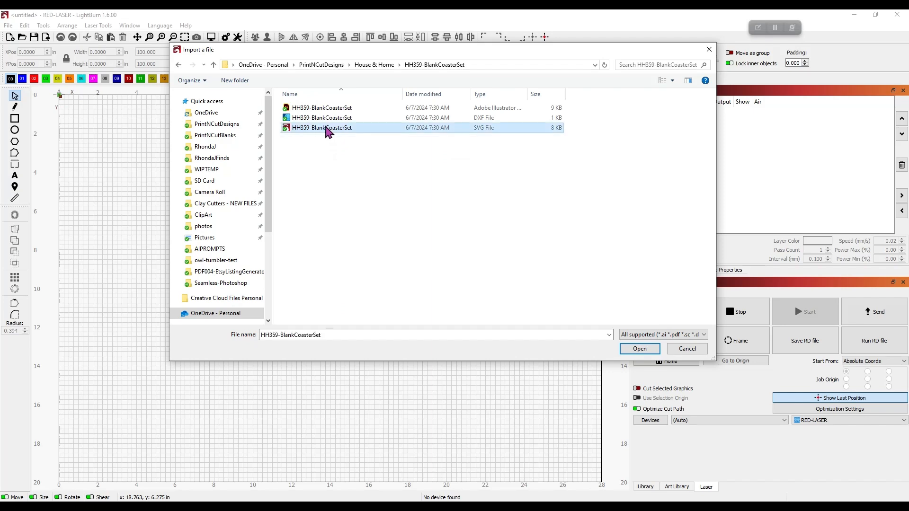
{"action": "double_click", "coordinate": [329, 132]}
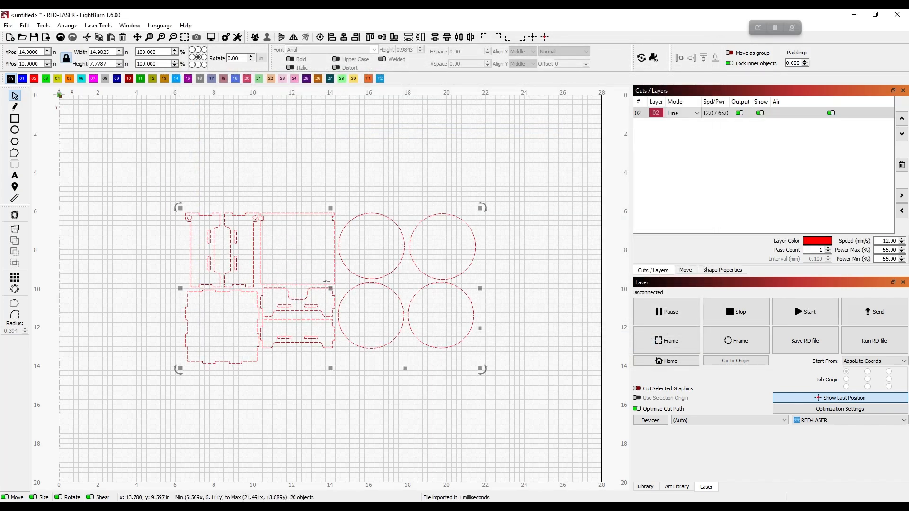
{"action": "left_click_drag", "start_coordinate": [334, 287], "coordinate": [223, 195]}
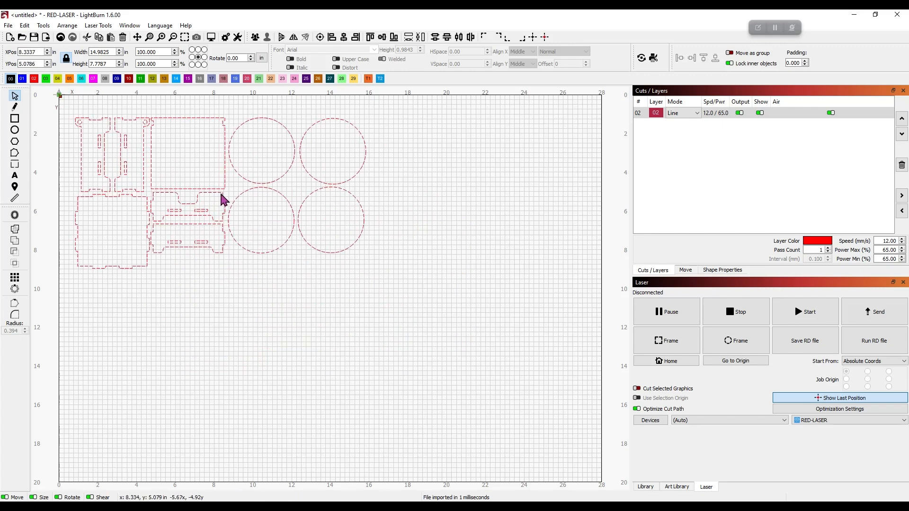
{"action": "left_click", "coordinate": [258, 311]}
- Import the FF227-LightSaber SVG from the FreeFiles folder and place it in the empty area right of the coaster circles
{"action": "left_click", "coordinate": [9, 25]}
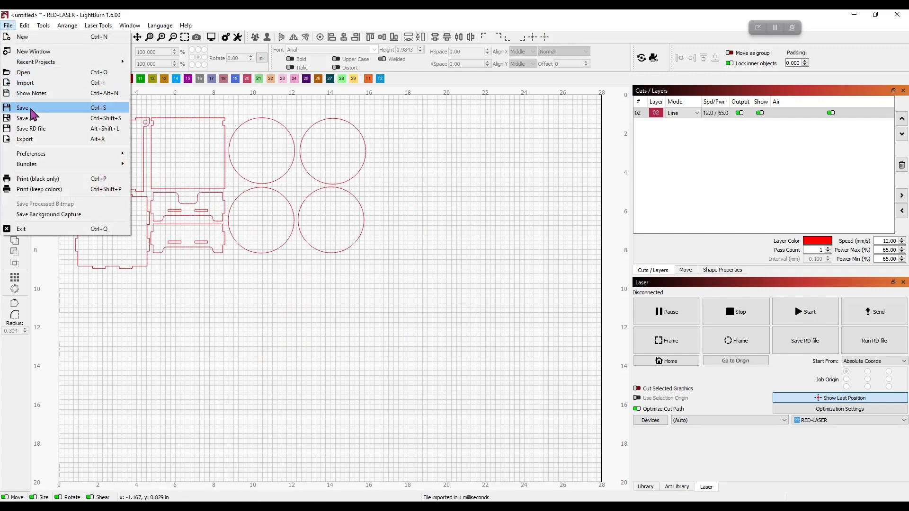
{"action": "left_click", "coordinate": [38, 84]}
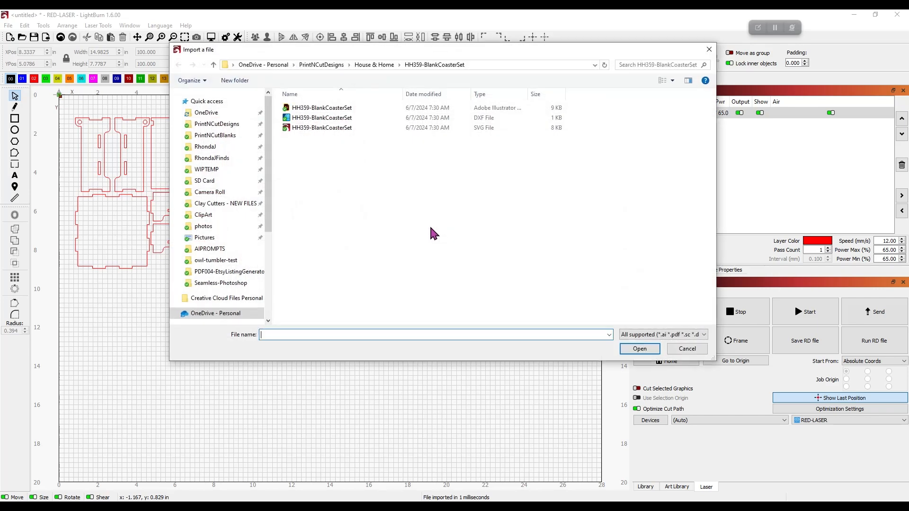
{"action": "left_click", "coordinate": [322, 64]}
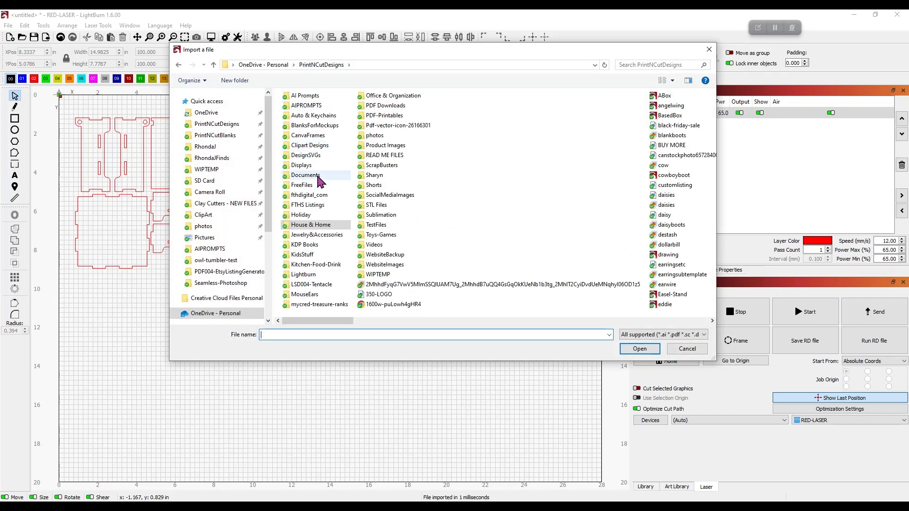
{"action": "double_click", "coordinate": [319, 186]}
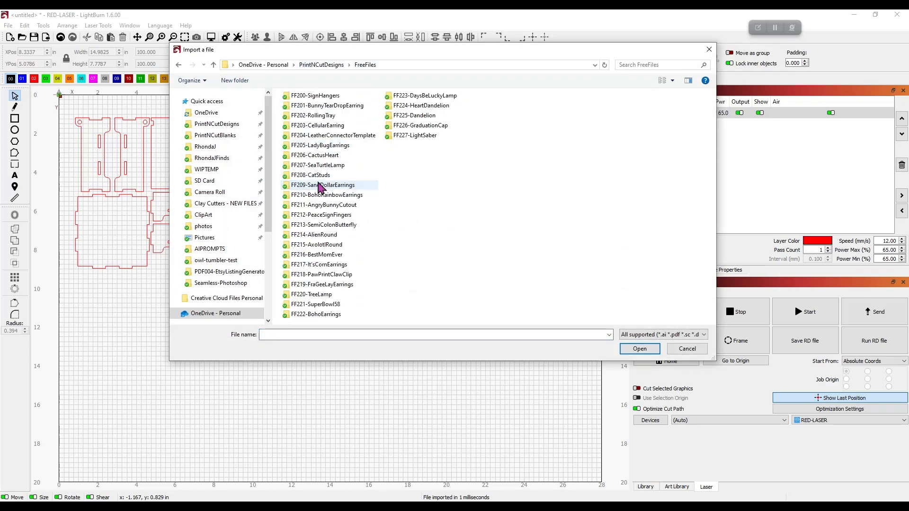
{"action": "double_click", "coordinate": [426, 136]}
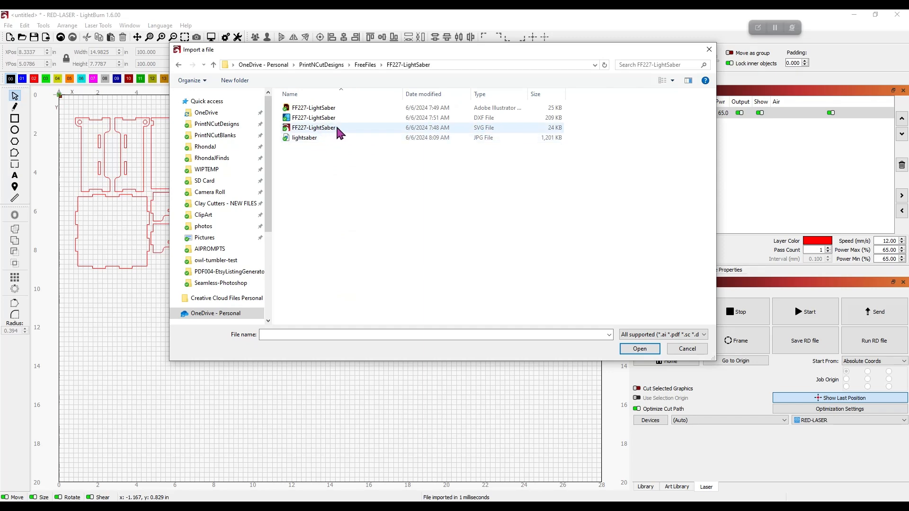
{"action": "double_click", "coordinate": [336, 126]}
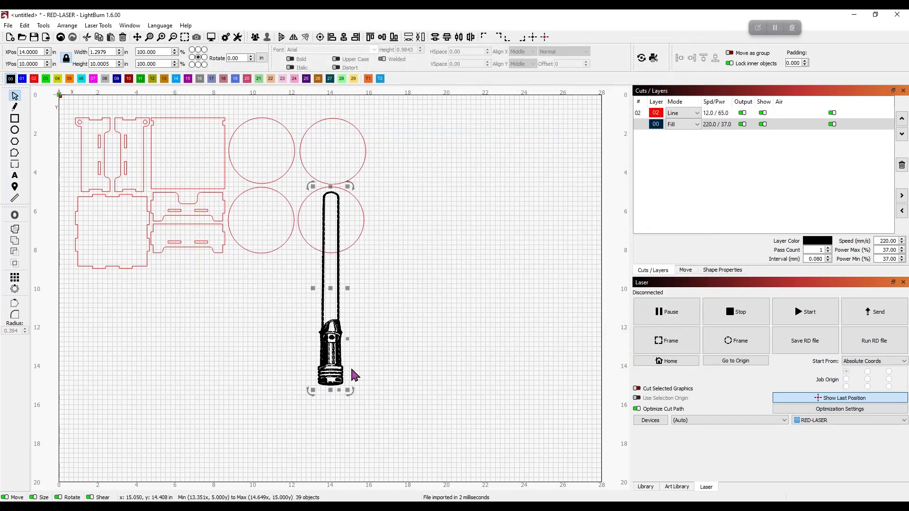
{"action": "left_click_drag", "start_coordinate": [345, 290], "coordinate": [450, 223]}
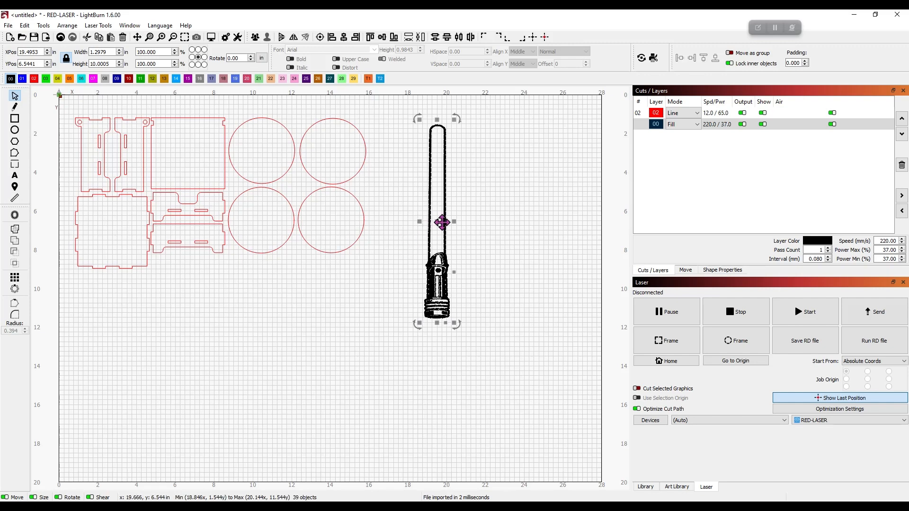
- Scale the lightsaber proportionally to about 0.40 in wide by 3.07 in high and place it inside the square panel's left side
{"action": "scroll", "coordinate": [356, 310], "scroll_direction": "up", "scroll_amount": 2}
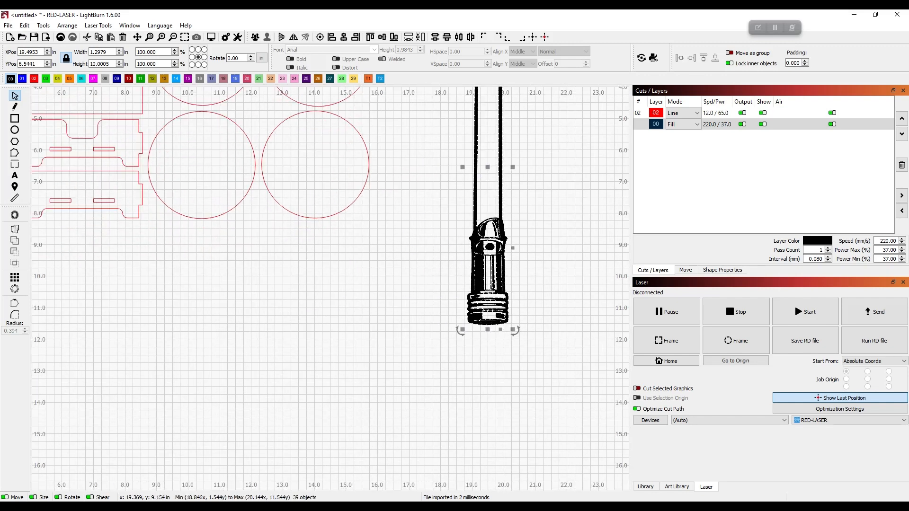
{"action": "left_click_drag", "start_coordinate": [486, 168], "coordinate": [207, 312]}
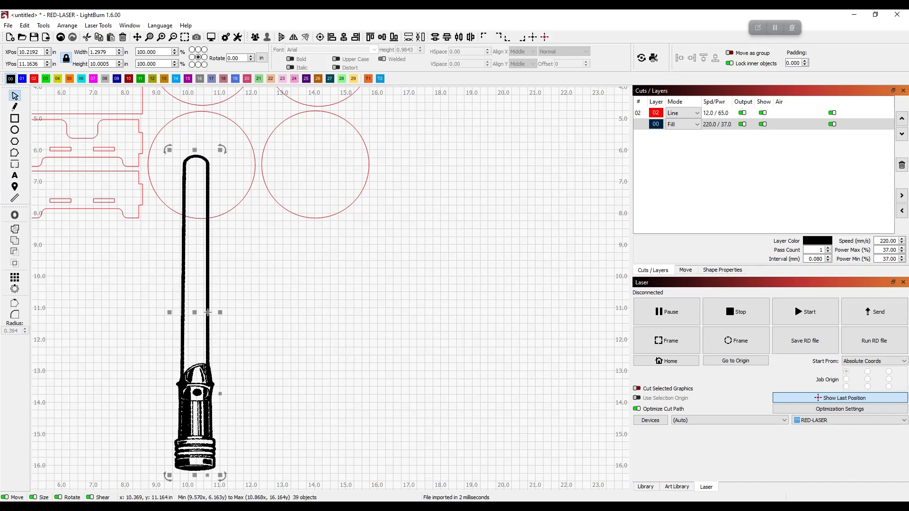
{"action": "left_click_drag", "start_coordinate": [320, 292], "coordinate": [489, 397]}
{"action": "left_click_drag", "start_coordinate": [364, 419], "coordinate": [379, 279]}
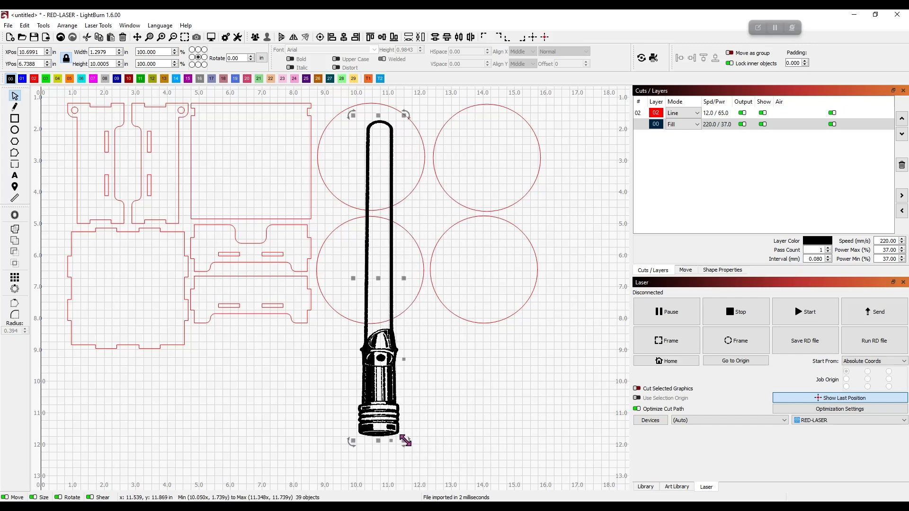
{"action": "left_click_drag", "start_coordinate": [405, 441], "coordinate": [369, 233]}
{"action": "left_click", "coordinate": [361, 208]}
{"action": "left_click_drag", "start_coordinate": [369, 175], "coordinate": [208, 165]}
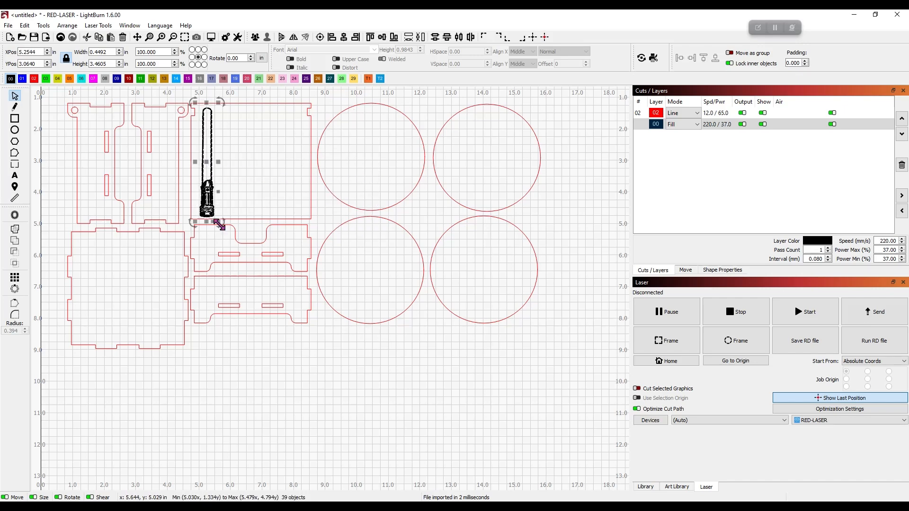
{"action": "left_click_drag", "start_coordinate": [217, 224], "coordinate": [212, 205]}
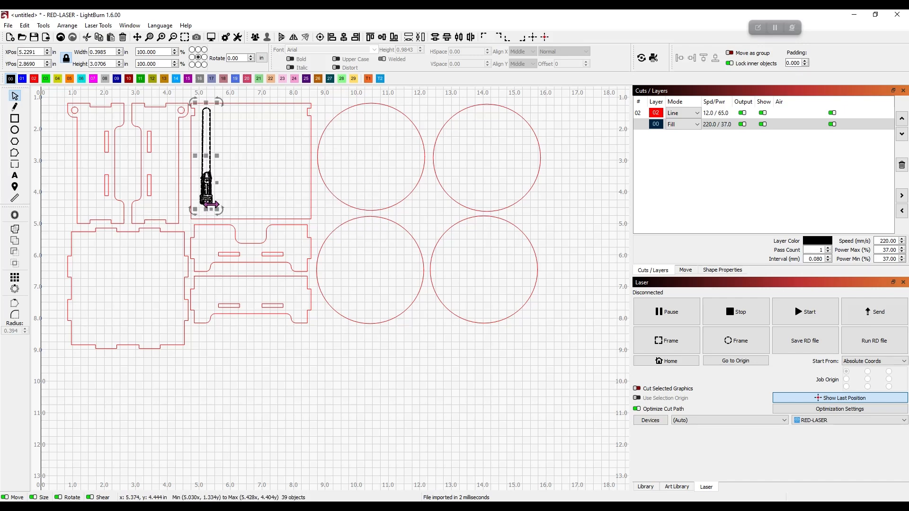
{"action": "left_click_drag", "start_coordinate": [206, 159], "coordinate": [210, 169]}
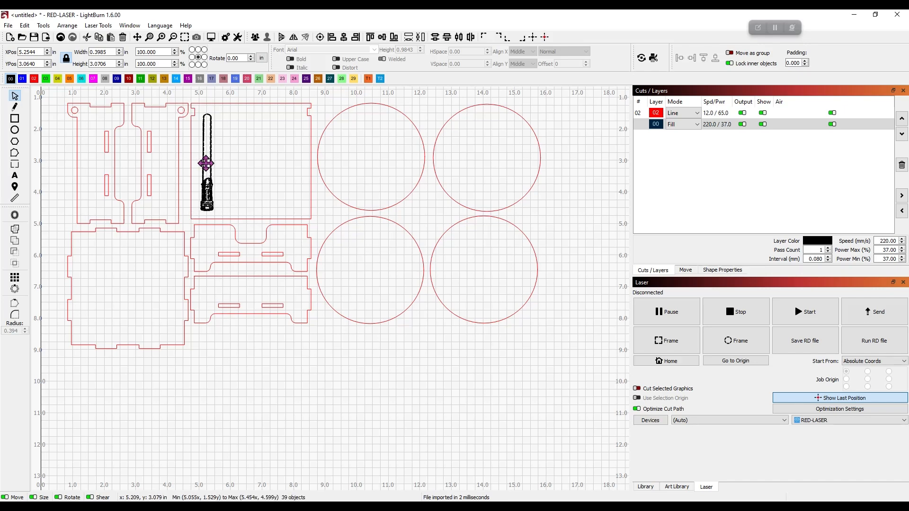
{"action": "left_click", "coordinate": [268, 139]}
{"action": "left_click_drag", "start_coordinate": [208, 180], "coordinate": [340, 344]}
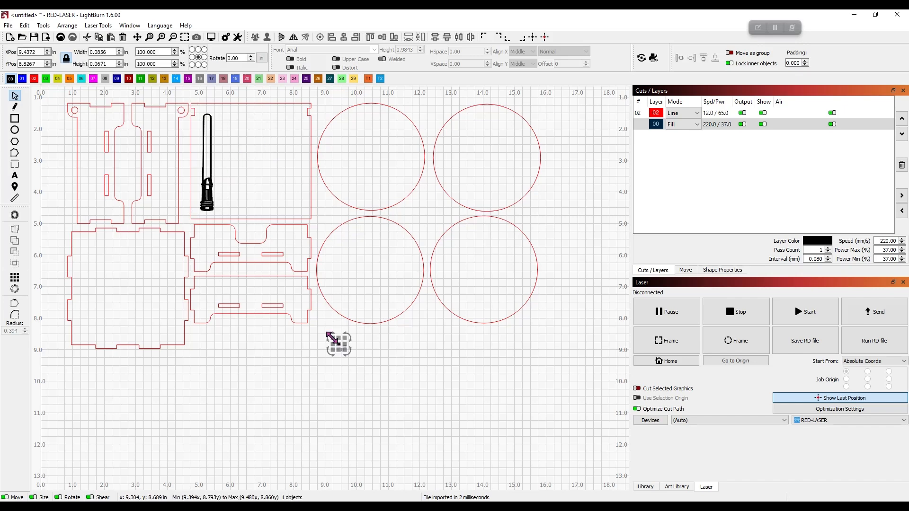
{"action": "left_click", "coordinate": [61, 38]}
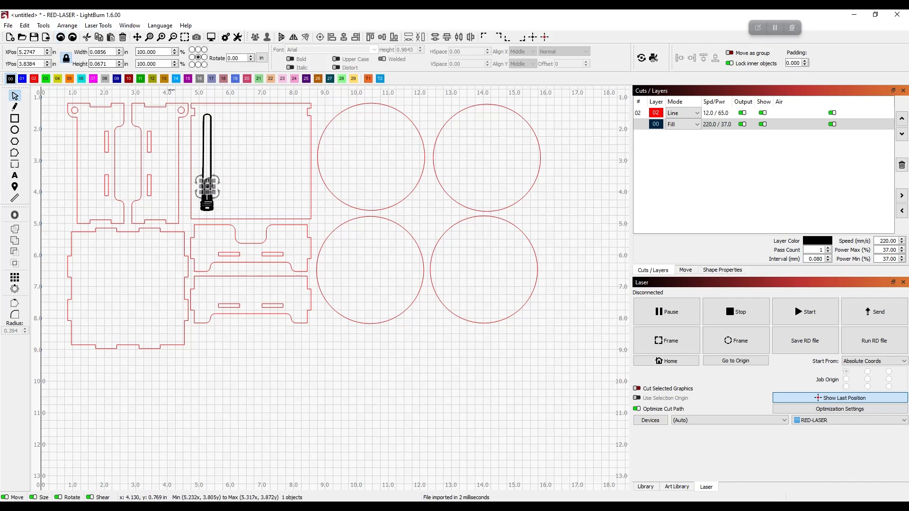
- Group all the lightsaber pieces into one object and position the group near the square panel's left edge
{"action": "left_click", "coordinate": [189, 95]}
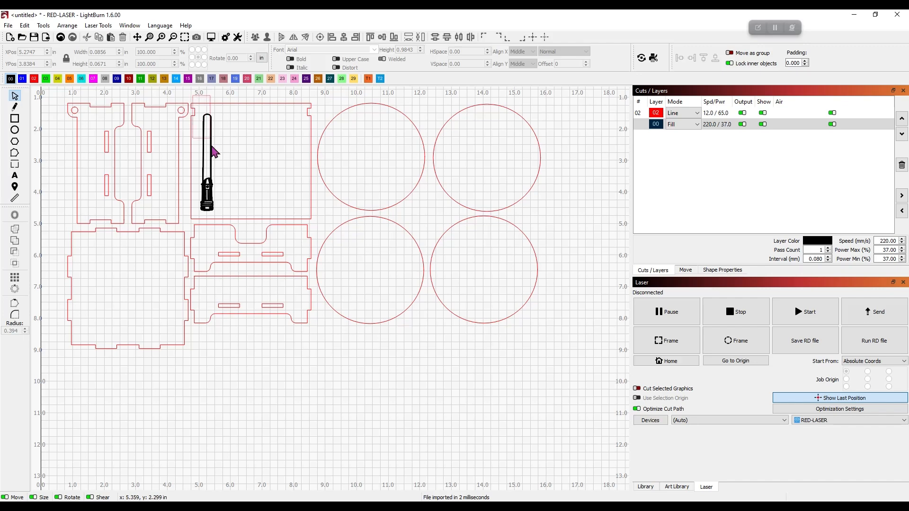
{"action": "left_click", "coordinate": [228, 216]}
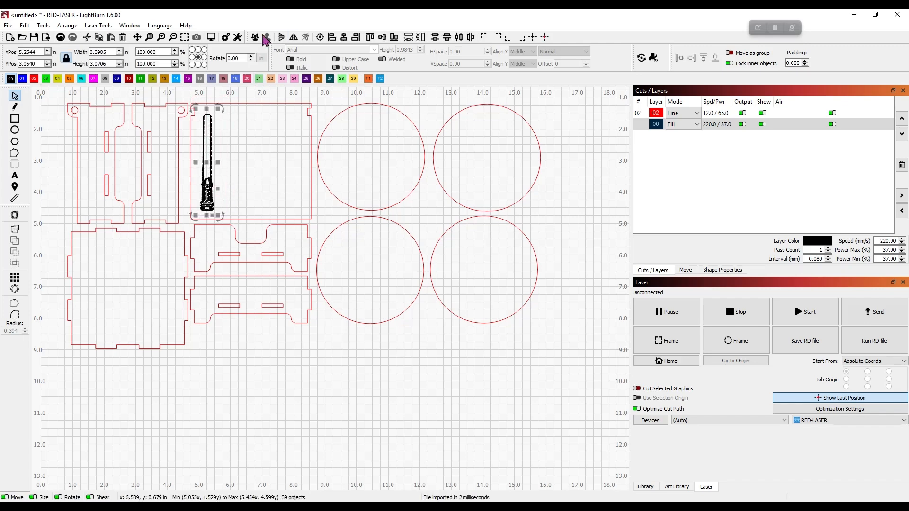
{"action": "left_click_drag", "start_coordinate": [211, 161], "coordinate": [457, 329]}
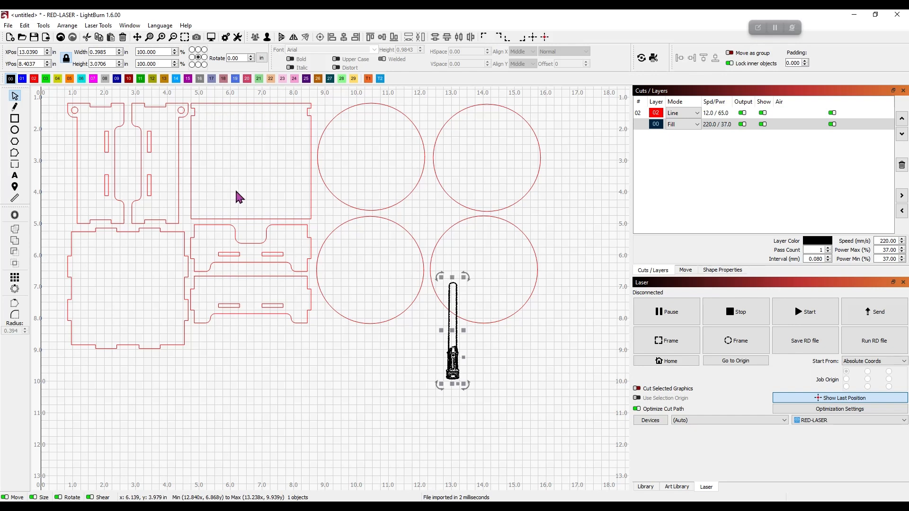
{"action": "left_click_drag", "start_coordinate": [453, 332], "coordinate": [205, 169]}
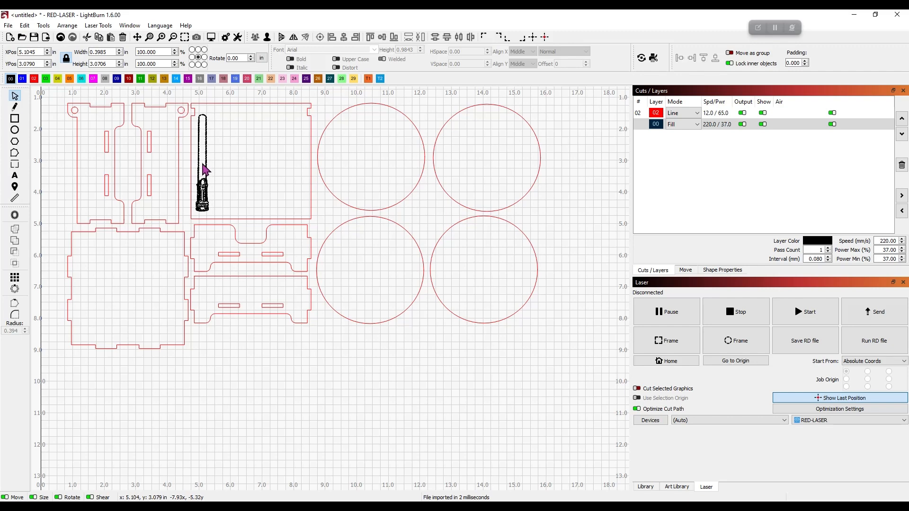
{"action": "left_click_drag", "start_coordinate": [205, 170], "coordinate": [205, 170]}
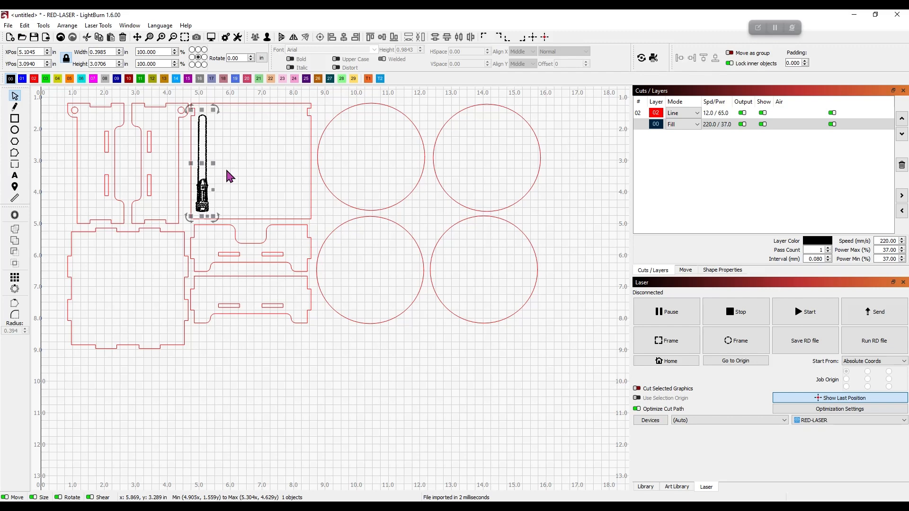
- Duplicate the lightsaber to the right side of the square panel and mirror the copy horizontally
{"action": "left_click_drag", "start_coordinate": [203, 163], "coordinate": [301, 169]}
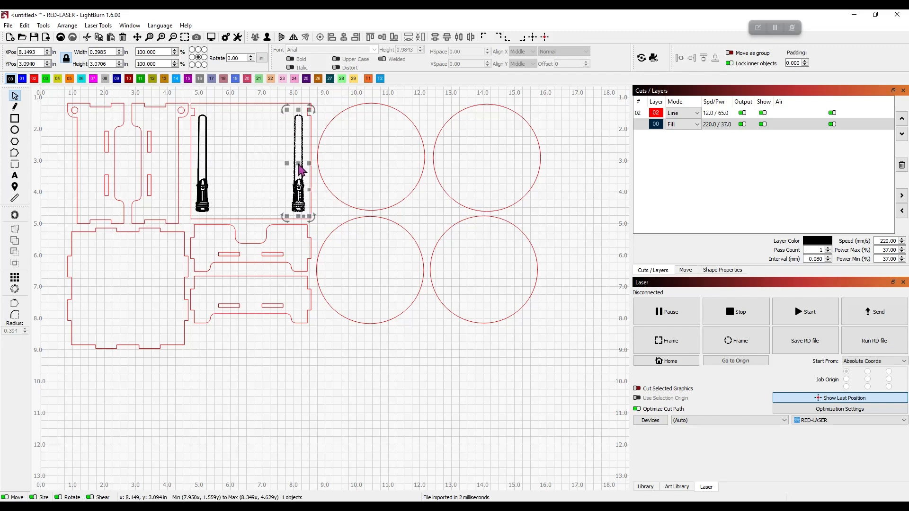
{"action": "left_click", "coordinate": [293, 37]}
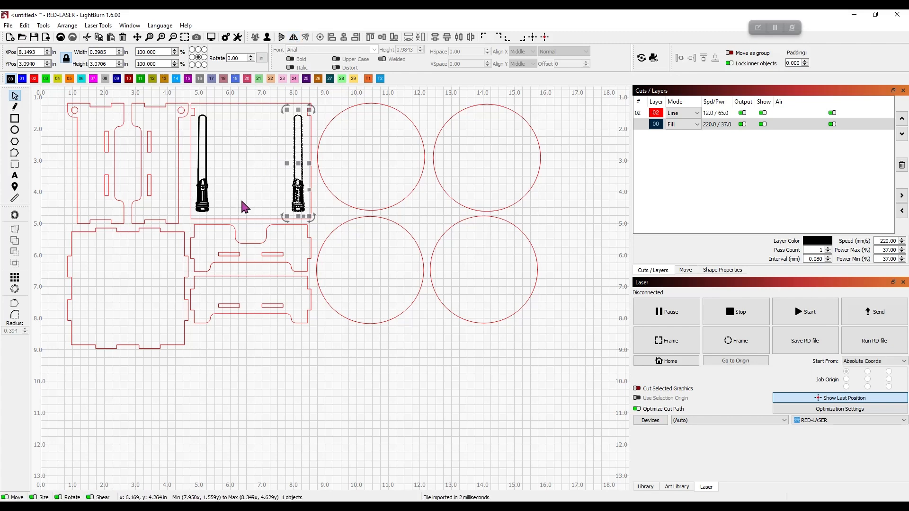
- Select both lightsabers, shift them slightly downward within the square panel, and group them together
{"action": "scroll", "coordinate": [317, 208], "scroll_direction": "up", "scroll_amount": 4}
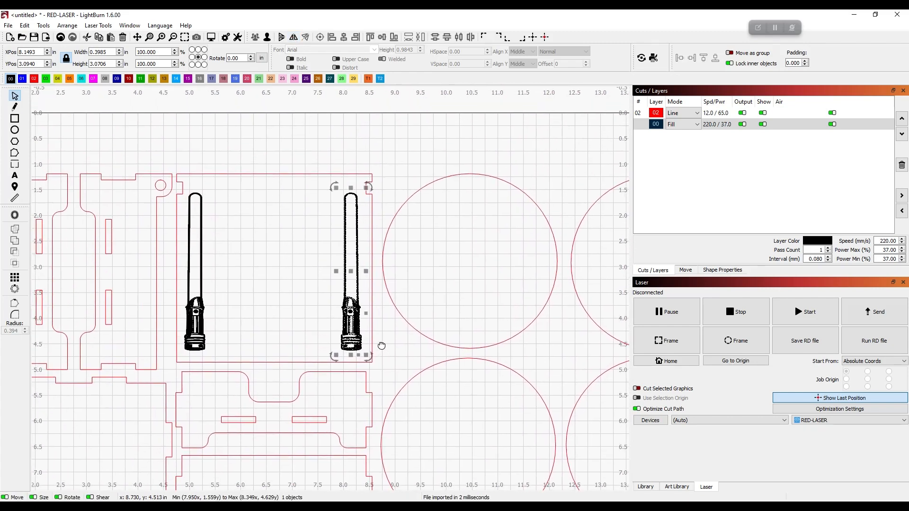
{"action": "left_click_drag", "start_coordinate": [381, 346], "coordinate": [444, 317]}
{"action": "left_click", "coordinate": [263, 294], "text": "shift"}
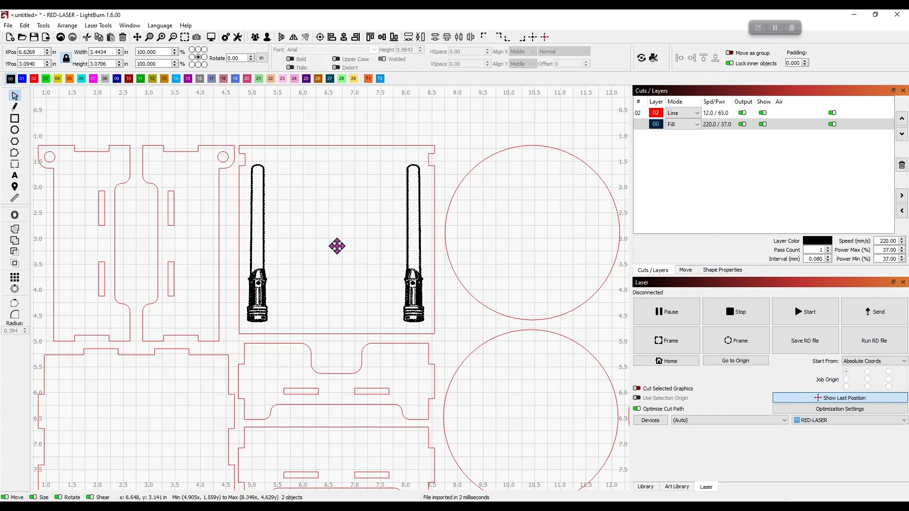
{"action": "left_click_drag", "start_coordinate": [335, 246], "coordinate": [336, 247]}
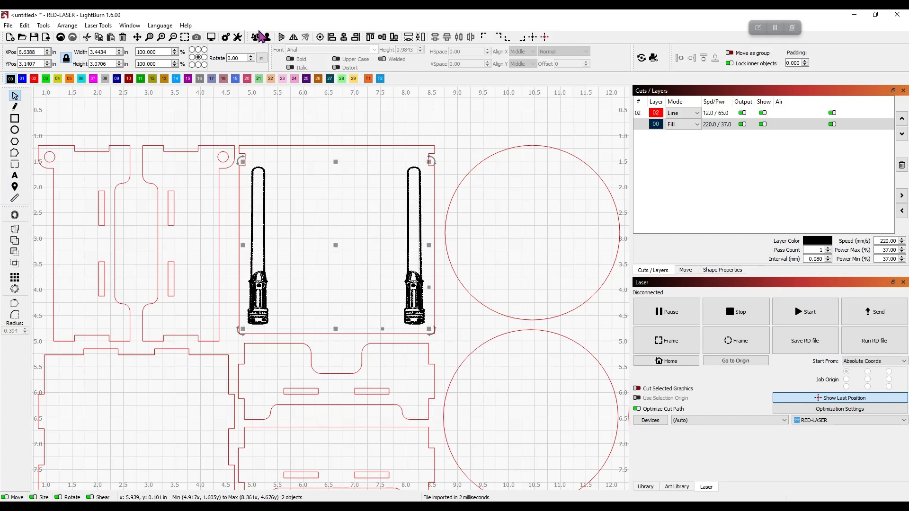
- Center the grouped lightsabers horizontally on the square panel and reselect the lightsaber group on its own
{"action": "left_click", "coordinate": [322, 146], "text": "shift"}
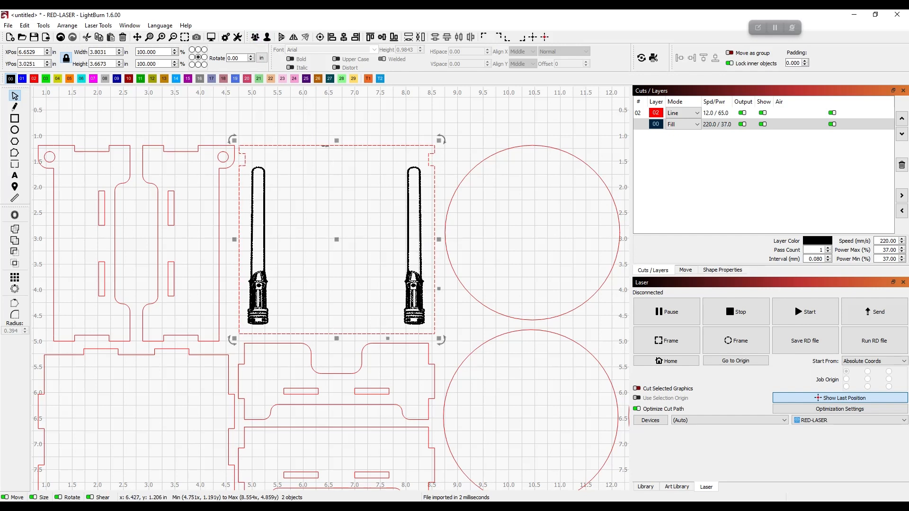
{"action": "left_click", "coordinate": [344, 37]}
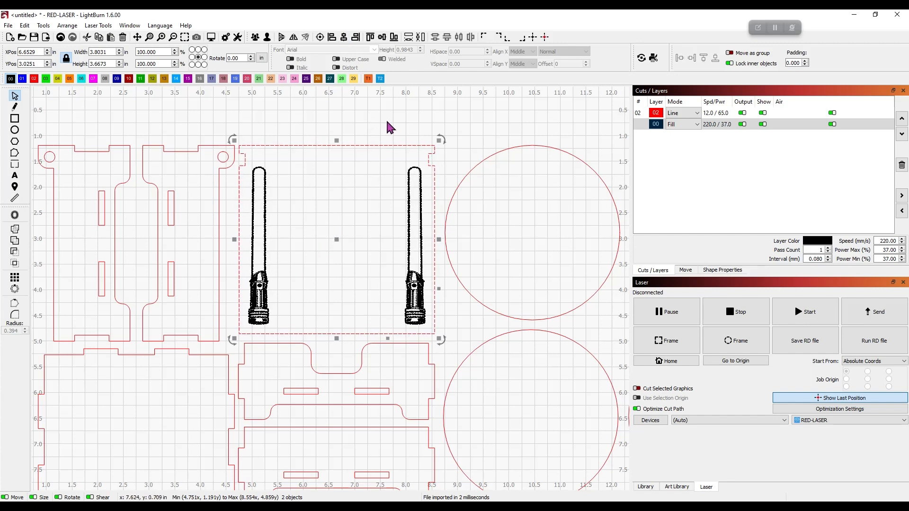
{"action": "left_click", "coordinate": [409, 182]}
{"action": "left_click_drag", "start_coordinate": [410, 181], "coordinate": [410, 183]}
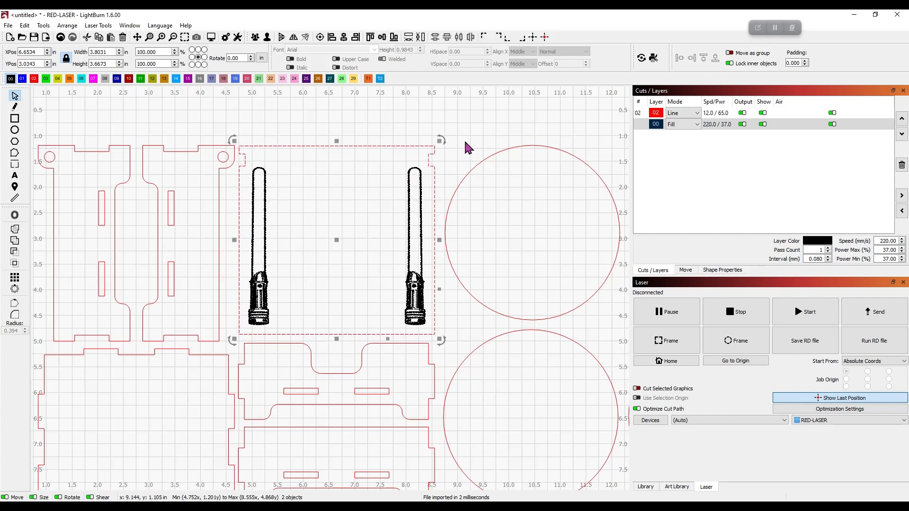
{"action": "left_click", "coordinate": [464, 142]}
{"action": "left_click", "coordinate": [419, 200]}
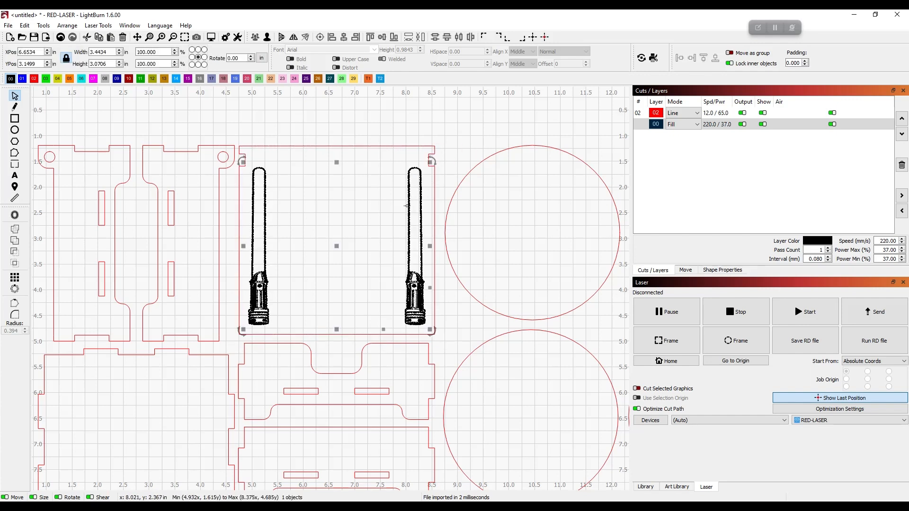
- Nudge the lightsaber pair slightly farther down on the square panel
{"action": "key", "text": "ctrl+Down"}
{"action": "key", "text": "ctrl+Down"}
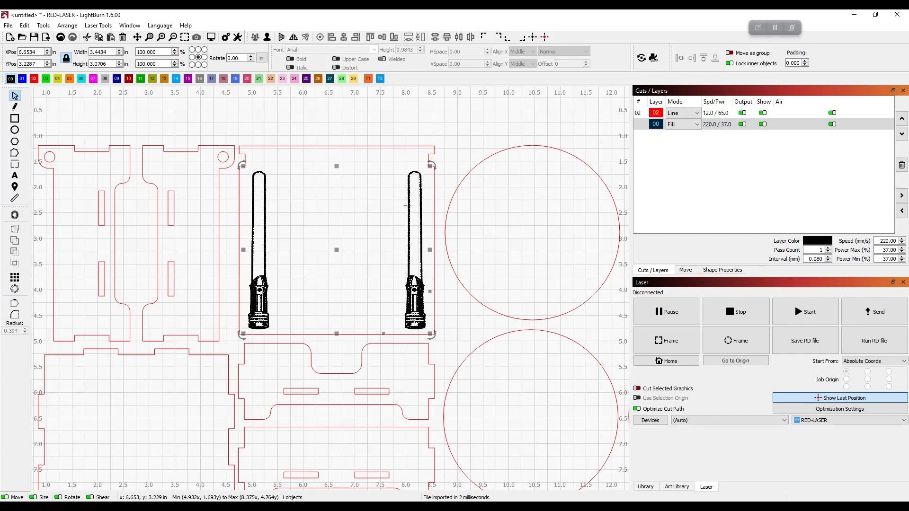
{"action": "left_click", "coordinate": [461, 130]}
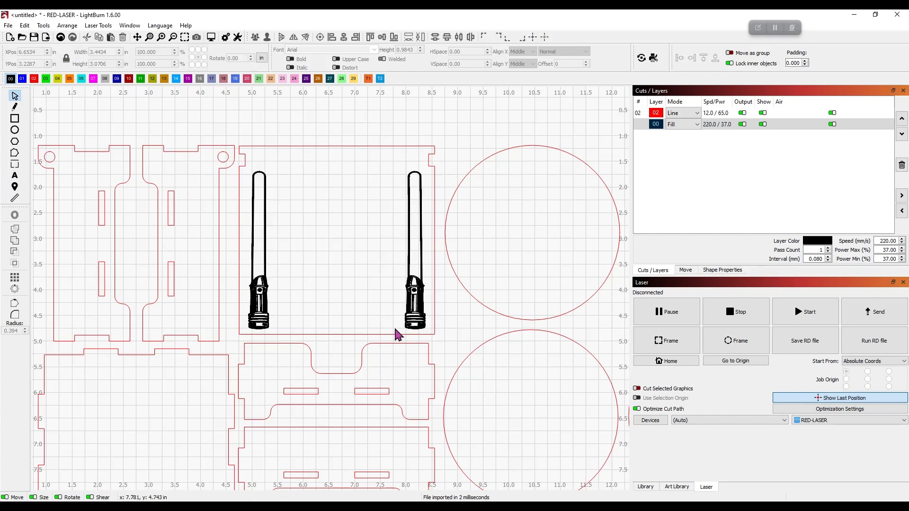
- Duplicate the lightsaber pair into the empty area below the coasters and ungroup the copy into two separate lightsabers
{"action": "left_click", "coordinate": [416, 306]}
{"action": "scroll", "coordinate": [466, 253], "scroll_direction": "down", "scroll_amount": 3}
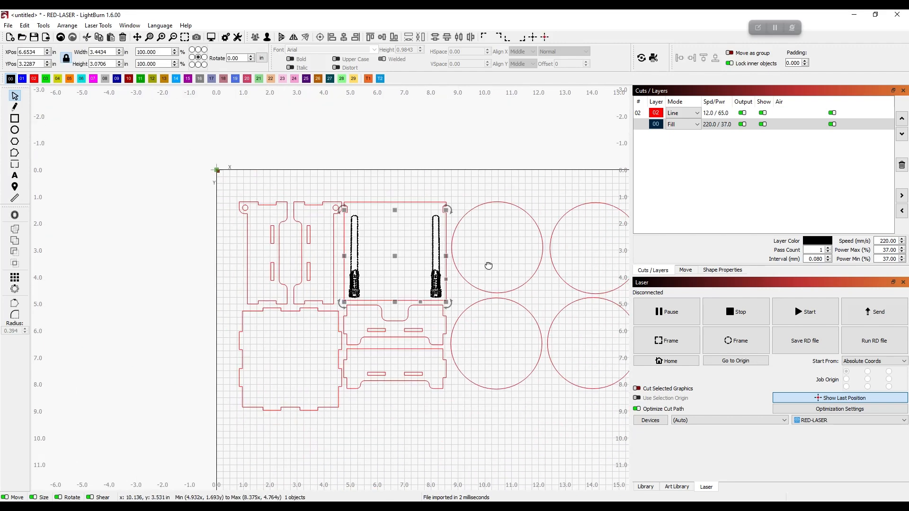
{"action": "left_click_drag", "start_coordinate": [487, 264], "coordinate": [340, 195]}
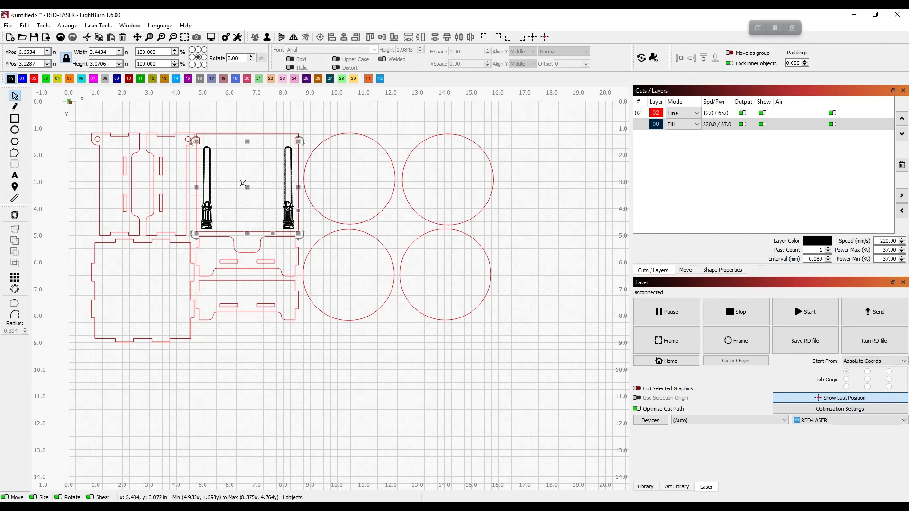
{"action": "left_click_drag", "start_coordinate": [243, 183], "coordinate": [431, 380]}
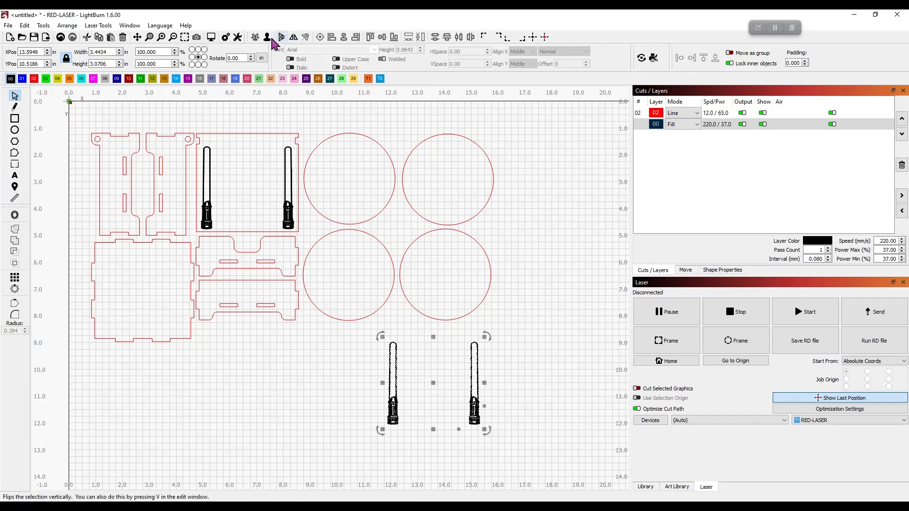
{"action": "left_click", "coordinate": [516, 356]}
{"action": "left_click_drag", "start_coordinate": [372, 334], "coordinate": [499, 434]}
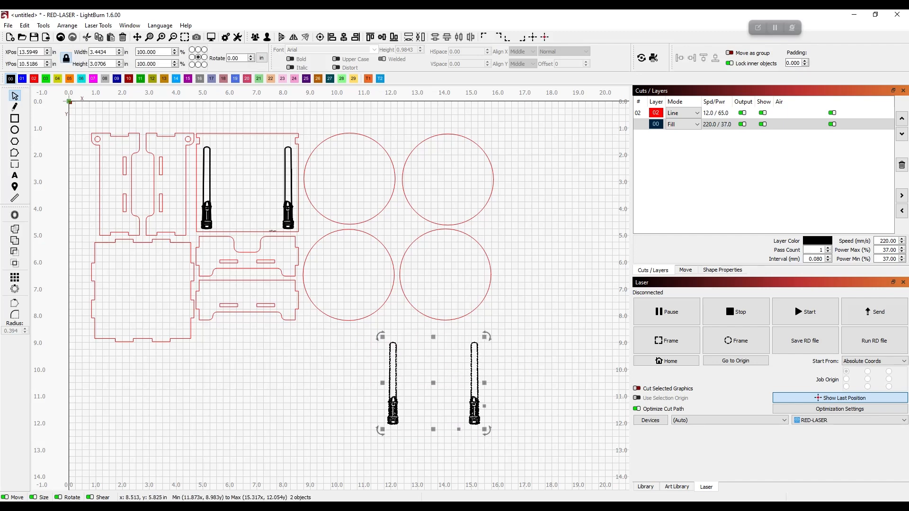
- Rotate the copied lightsabers by 90 degrees and mirror the lower one horizontally
{"action": "double_click", "coordinate": [244, 57]}
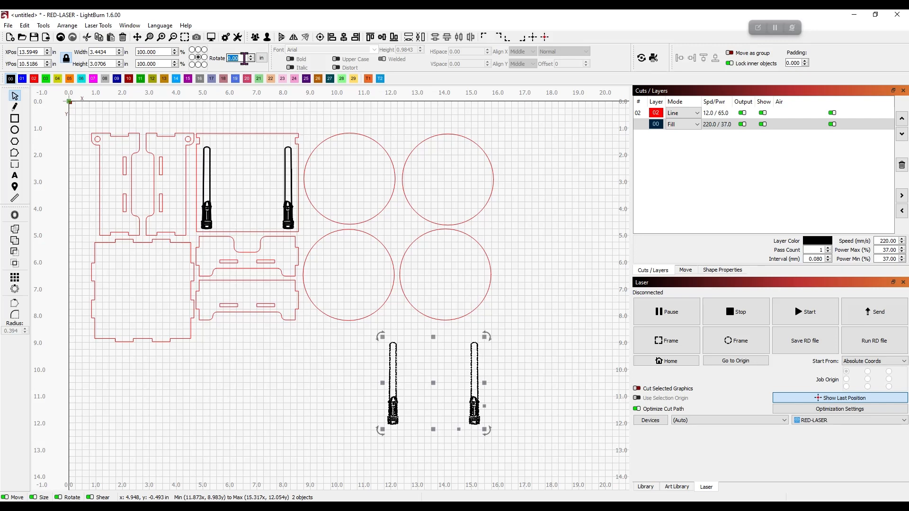
{"action": "type", "text": "90"}
{"action": "key", "text": "Return"}
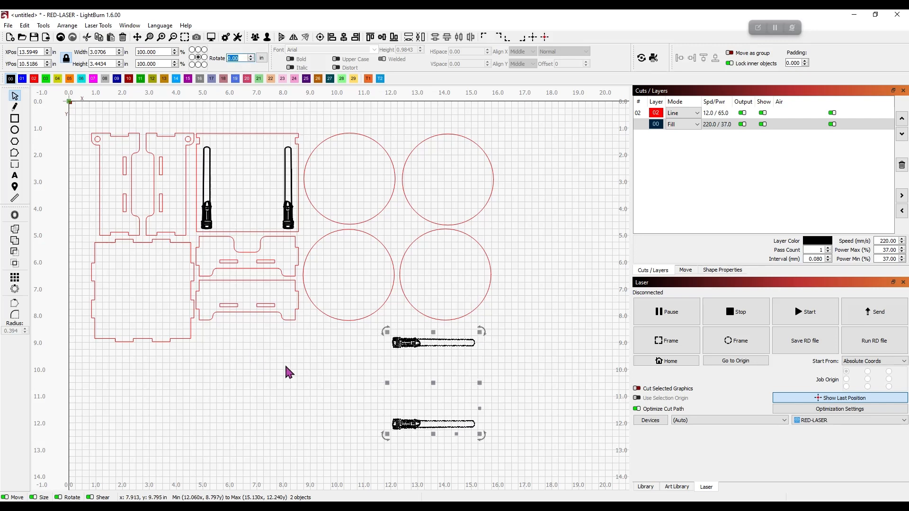
{"action": "left_click", "coordinate": [456, 405]}
{"action": "left_click_drag", "start_coordinate": [377, 414], "coordinate": [550, 439]}
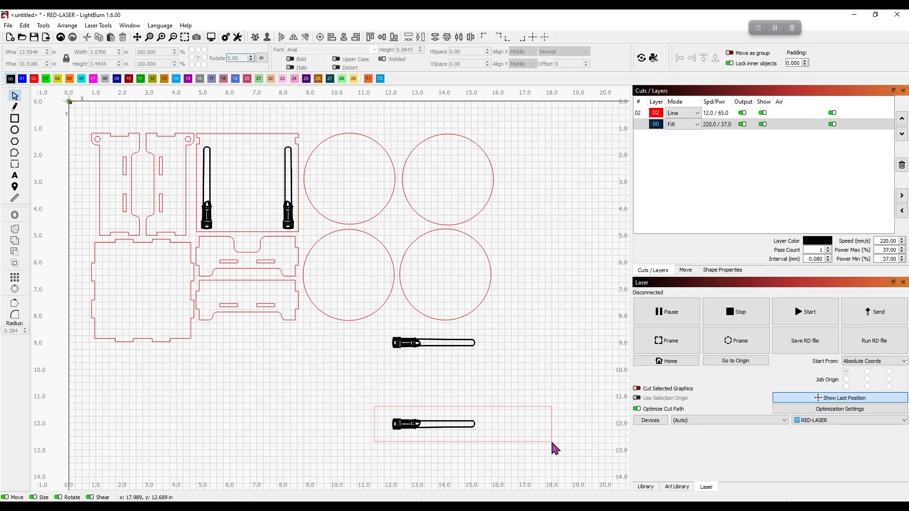
{"action": "left_click", "coordinate": [296, 38]}
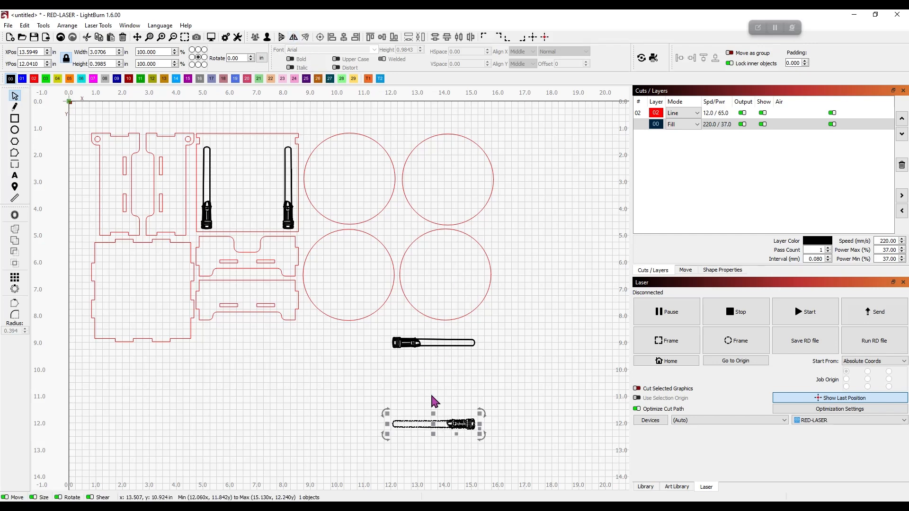
- Move the lower horizontal lightsaber closer to the upper one and align both on their vertical center line
{"action": "left_click_drag", "start_coordinate": [434, 424], "coordinate": [435, 386]}
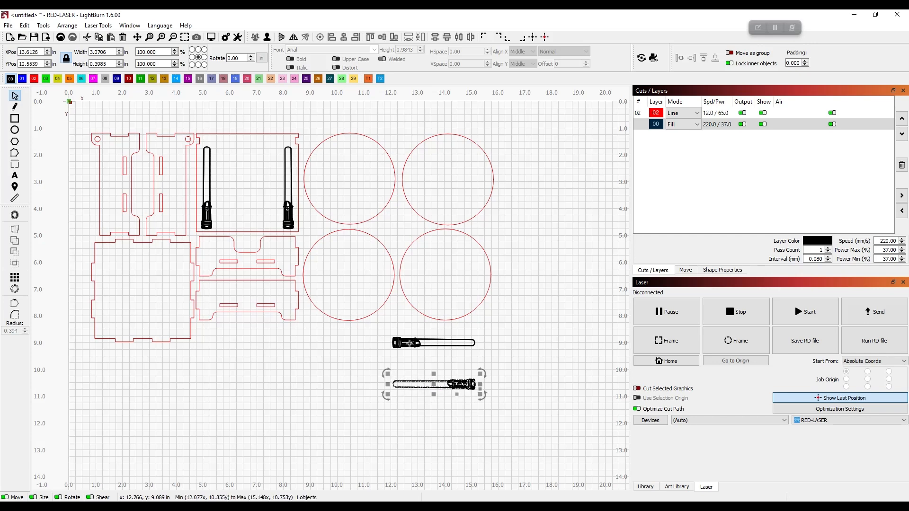
{"action": "left_click_drag", "start_coordinate": [387, 329], "coordinate": [499, 413]}
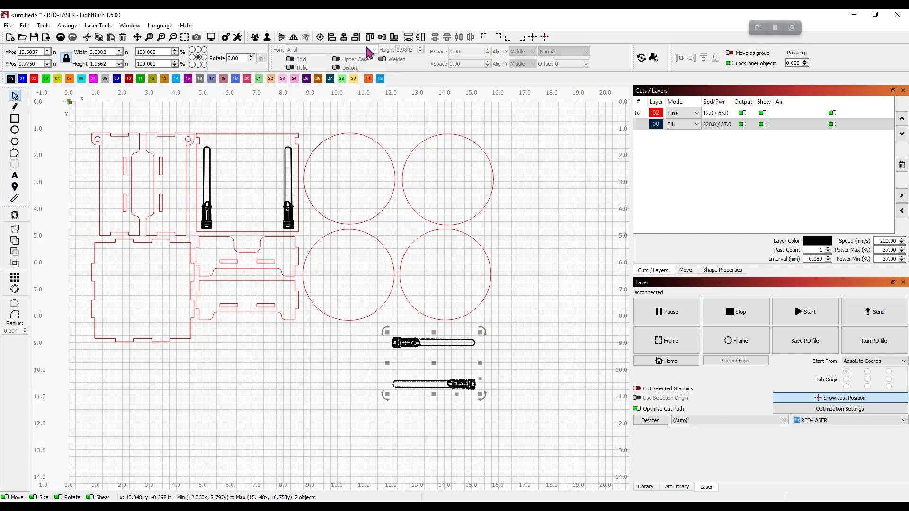
{"action": "left_click", "coordinate": [345, 36]}
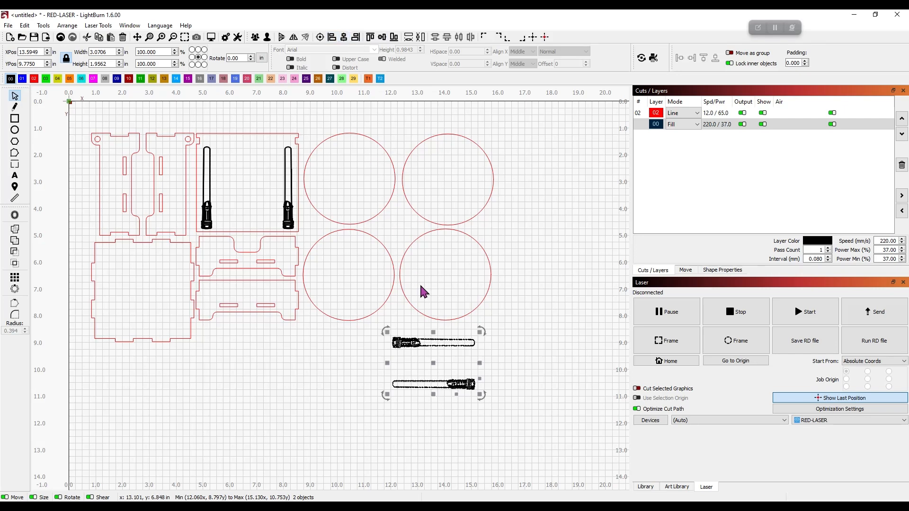
- Fit the horizontal lightsaber pair inside the upper-left coaster, scaled to about 2.46 in wide, and group it
{"action": "left_click_drag", "start_coordinate": [436, 366], "coordinate": [351, 180]}
{"action": "left_click_drag", "start_coordinate": [394, 205], "coordinate": [348, 179]}
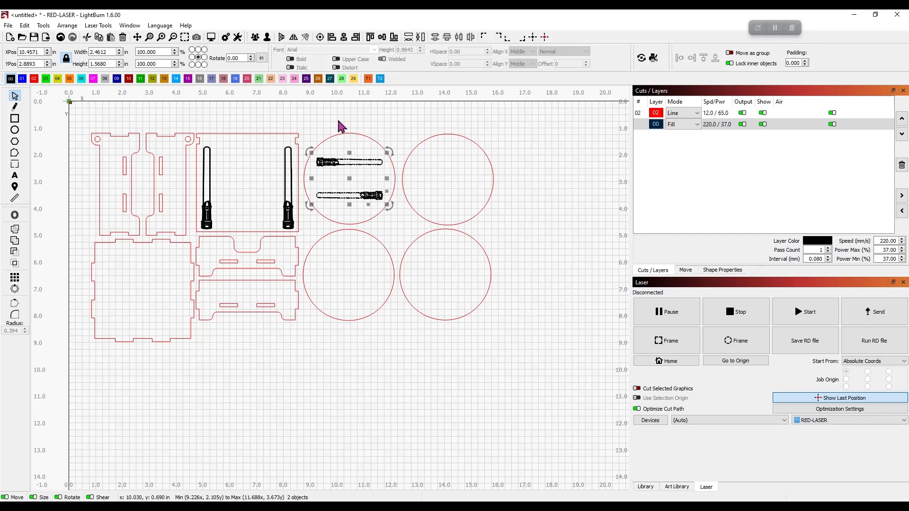
{"action": "left_click", "coordinate": [255, 37]}
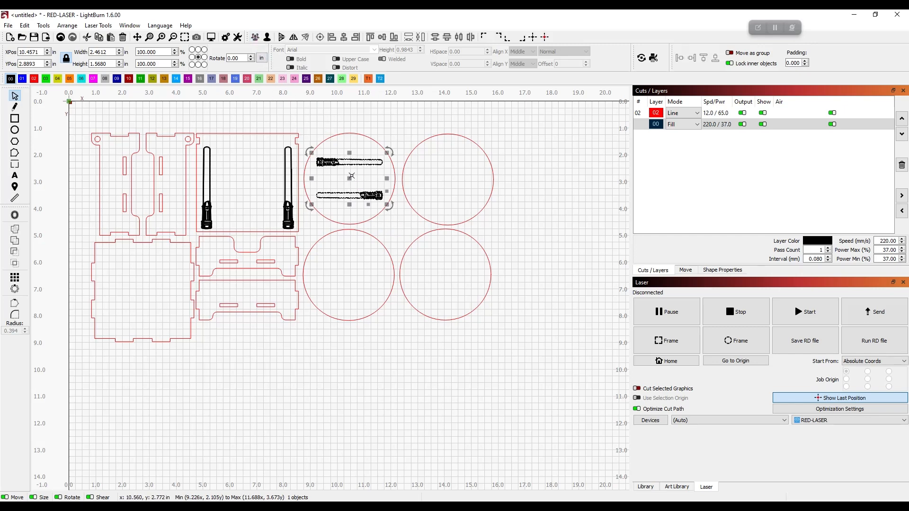
- Place duplicates of the grouped lightsaber pair on the other three coasters, centered in each circle
{"action": "key", "text": "ctrl+d"}
{"action": "left_click_drag", "start_coordinate": [350, 181], "coordinate": [443, 180]}
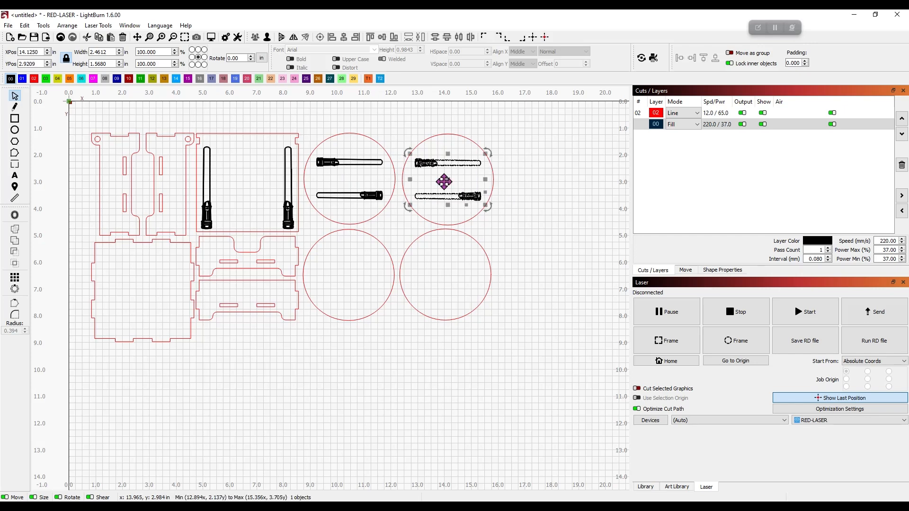
{"action": "left_click", "coordinate": [446, 184]}
{"action": "left_click", "coordinate": [446, 182]}
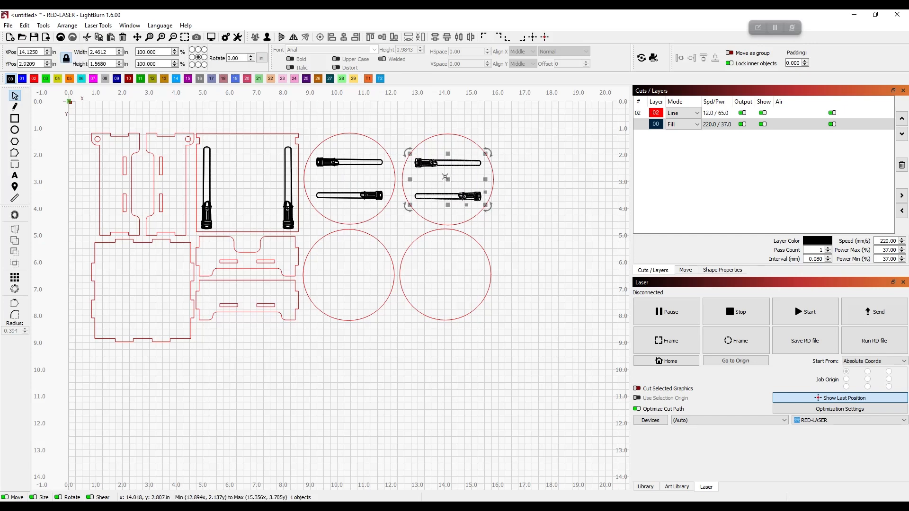
{"action": "key", "text": "ctrl+d"}
{"action": "left_click_drag", "start_coordinate": [446, 181], "coordinate": [444, 277]}
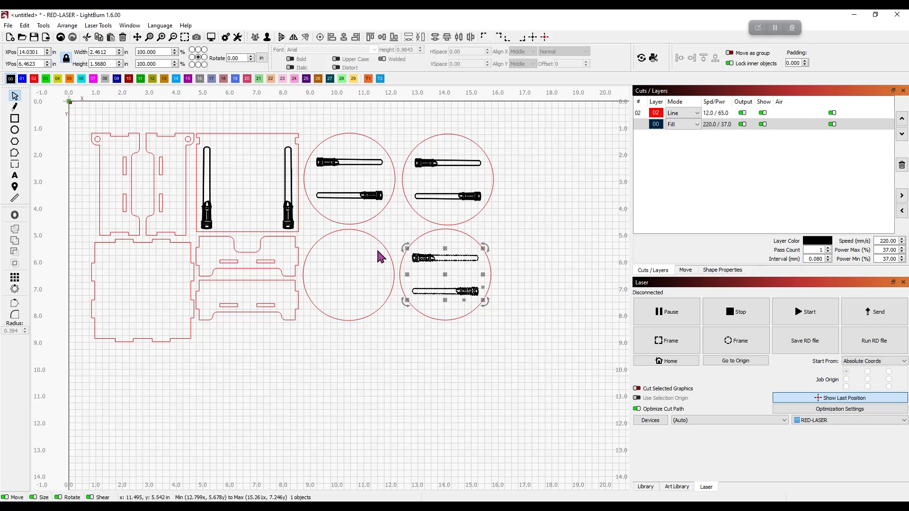
{"action": "left_click", "coordinate": [366, 198]}
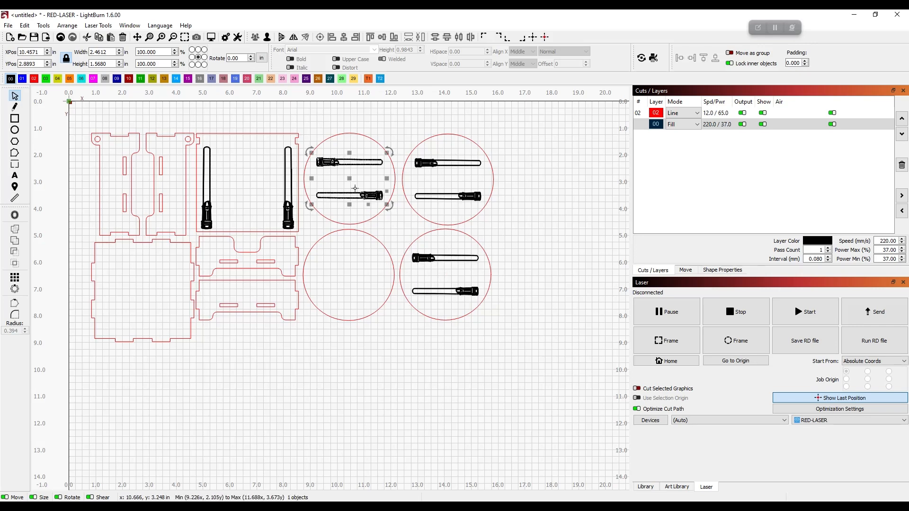
{"action": "mouse_move", "coordinate": [352, 181]}
{"action": "left_mouse_down"}
{"action": "mouse_move", "coordinate": [349, 284]}
{"action": "mouse_move", "coordinate": [347, 273]}
{"action": "left_mouse_up"}
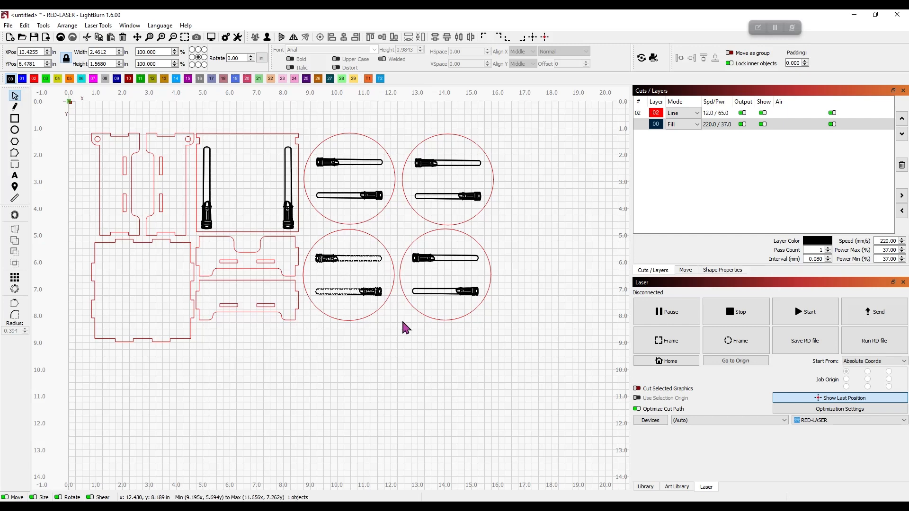
{"action": "left_click", "coordinate": [406, 329]}
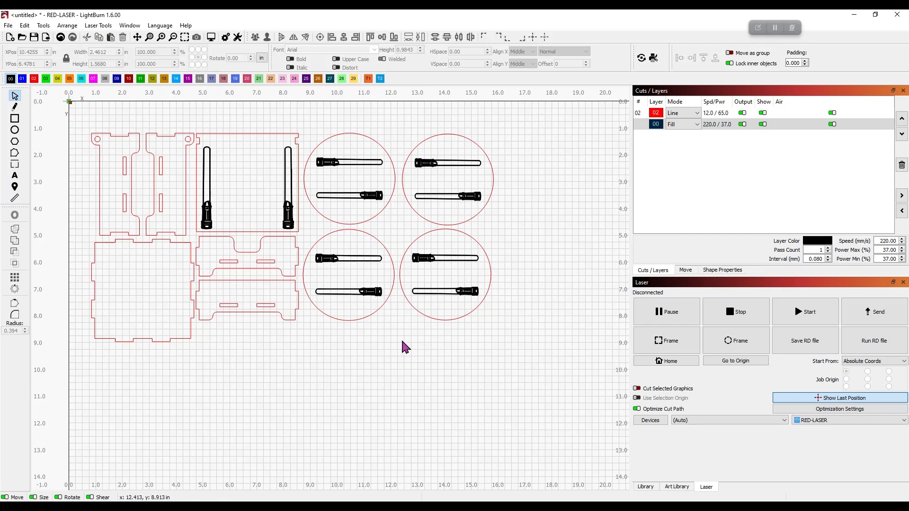
- Add the three-line text "I AM / THEIR / FATHER" in the Star Jedi font below the coaster parts
{"action": "scroll", "coordinate": [402, 338], "scroll_direction": "up", "scroll_amount": 1}
{"action": "scroll", "coordinate": [400, 339], "scroll_direction": "down", "scroll_amount": 1}
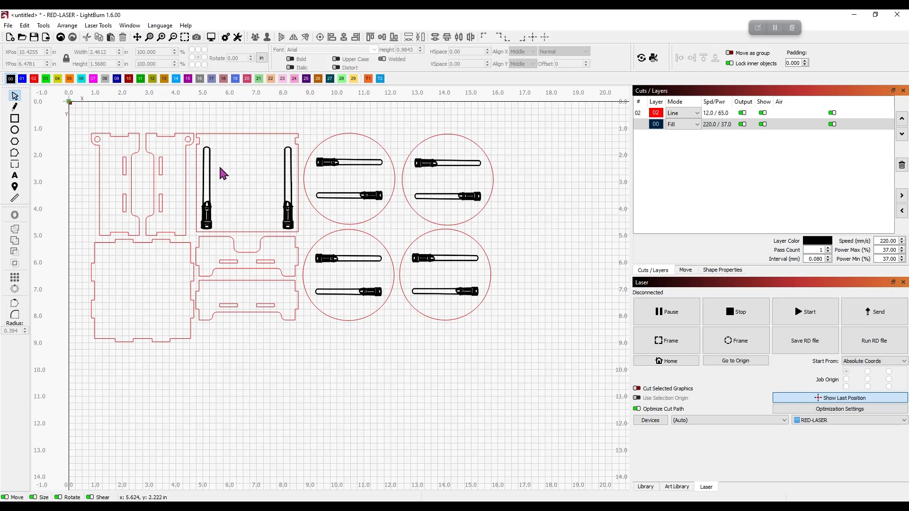
{"action": "left_click_drag", "start_coordinate": [347, 350], "coordinate": [329, 341]}
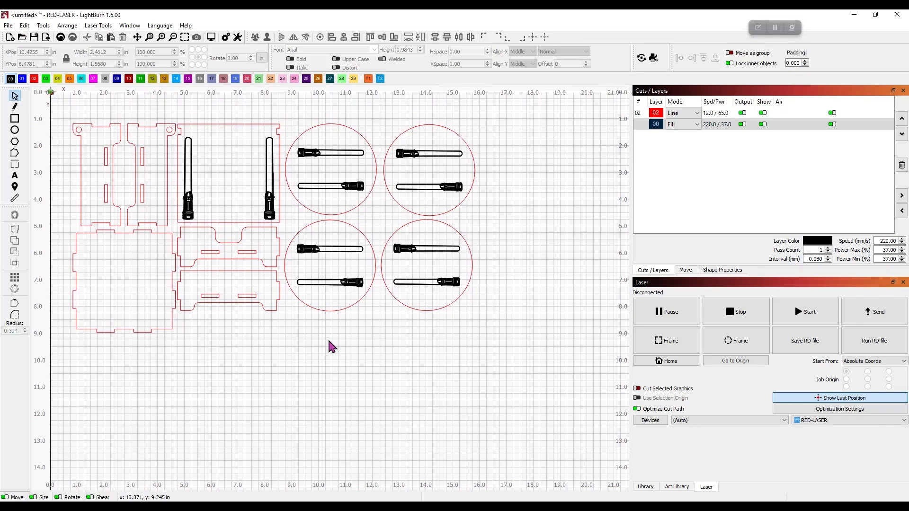
{"action": "left_click", "coordinate": [14, 176]}
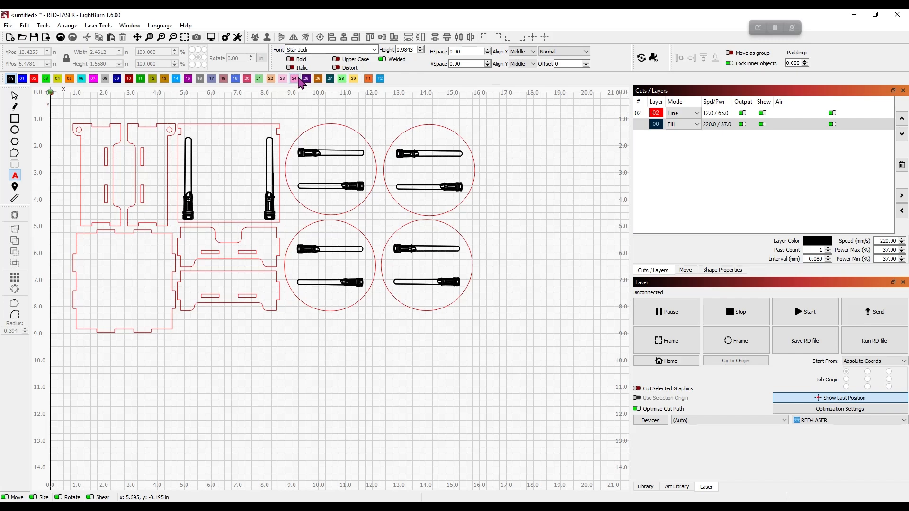
{"action": "left_click", "coordinate": [304, 400]}
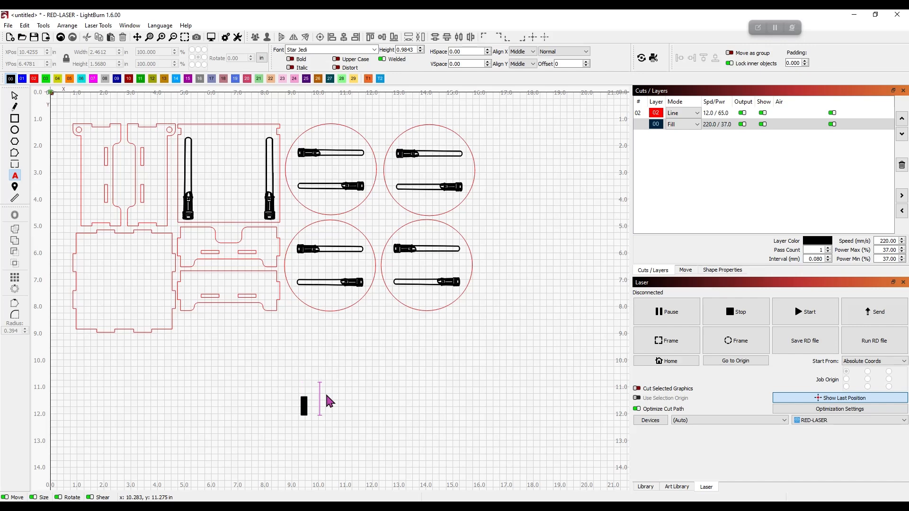
{"action": "type", "text": "AM"}
{"action": "key", "text": "Return"}
{"action": "type", "text": "THEIR"}
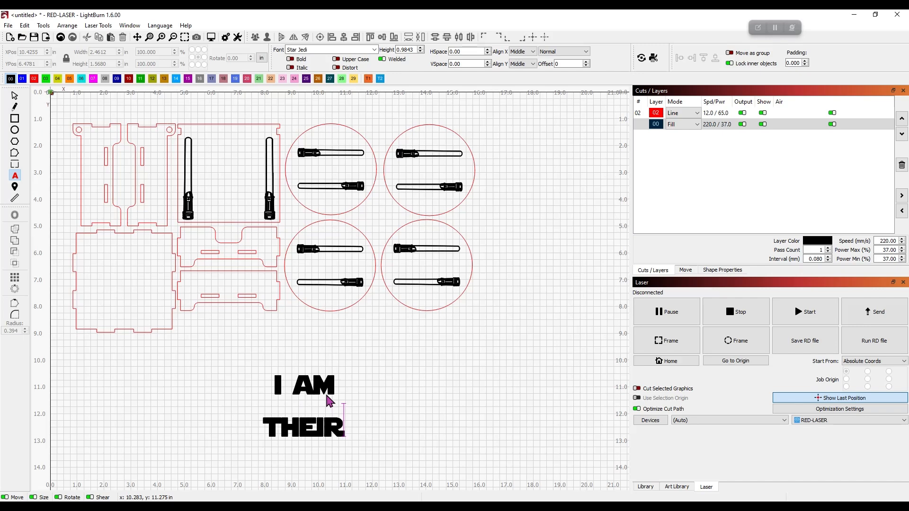
{"action": "key", "text": "Return"}
{"action": "type", "text": "FATHER"}
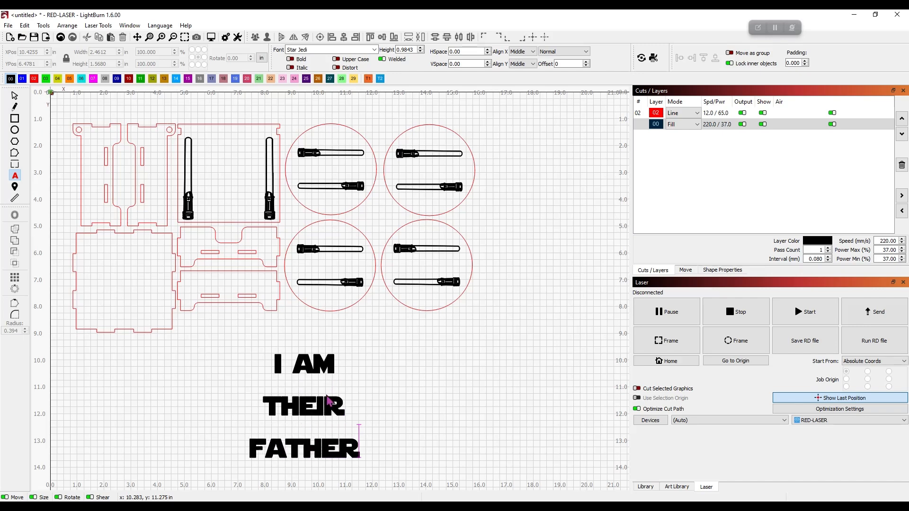
- Fit the text between the square panel's lightsabers, with vertical spacing of -42.50 and a width of about 2.48 in
{"action": "left_click", "coordinate": [15, 95]}
{"action": "left_click_drag", "start_coordinate": [307, 413], "coordinate": [231, 167]}
{"action": "left_click", "coordinate": [487, 65]}
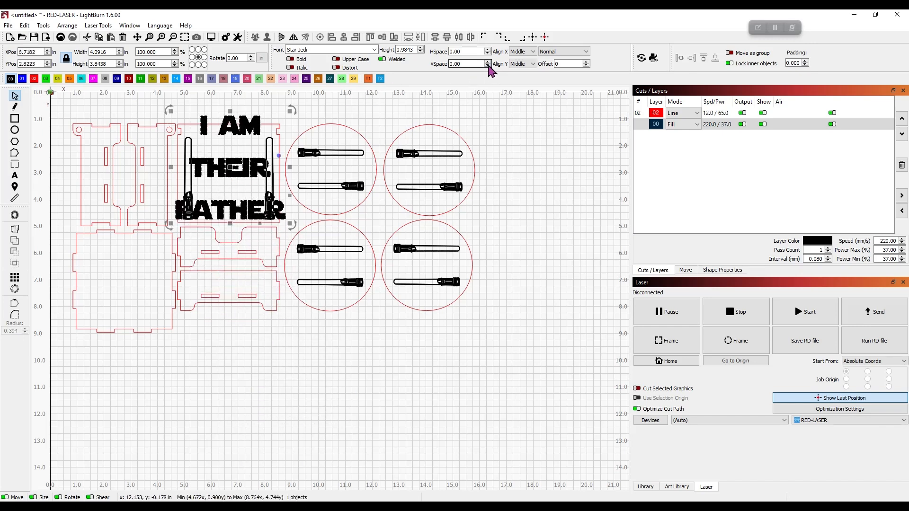
{"action": "left_click_drag", "start_coordinate": [487, 66], "coordinate": [487, 66]}
{"action": "left_click_drag", "start_coordinate": [291, 196], "coordinate": [229, 171]}
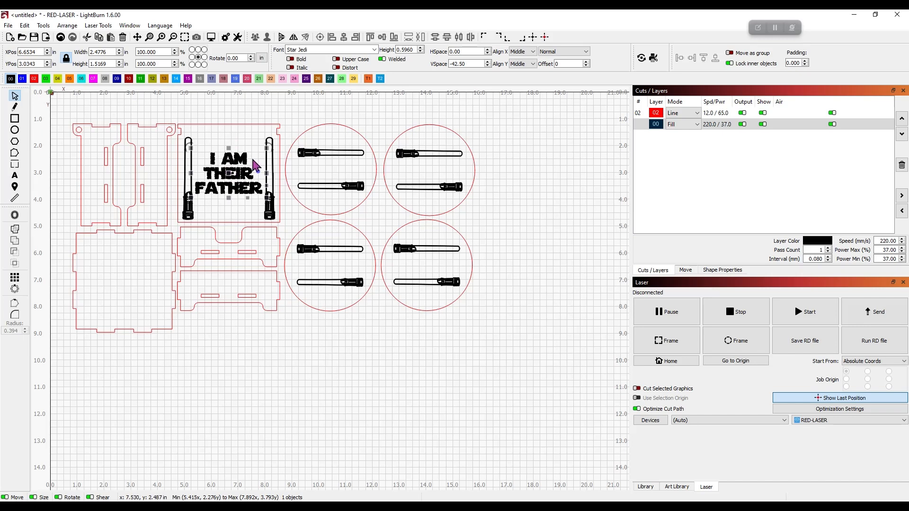
- Convert the "I AM THEIR FATHER" text to paths and weld the letters into one object
{"action": "right_click", "coordinate": [230, 173]}
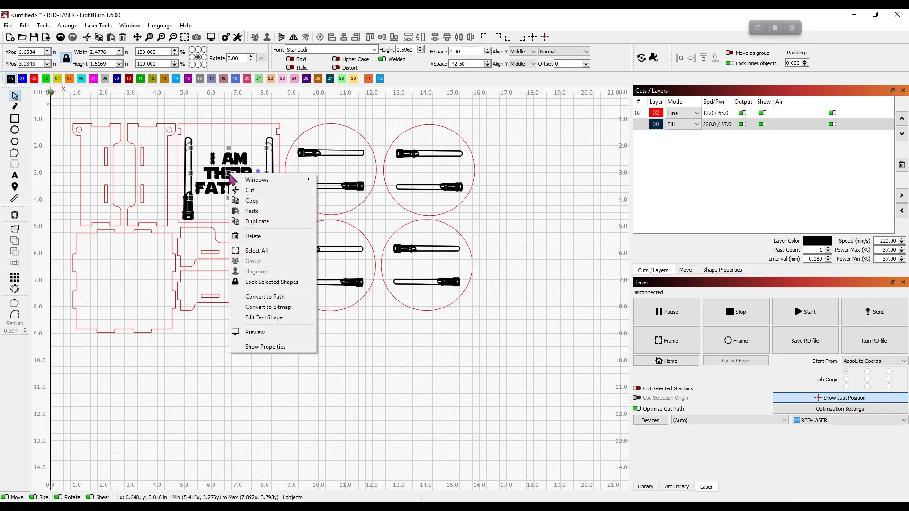
{"action": "left_click", "coordinate": [279, 302]}
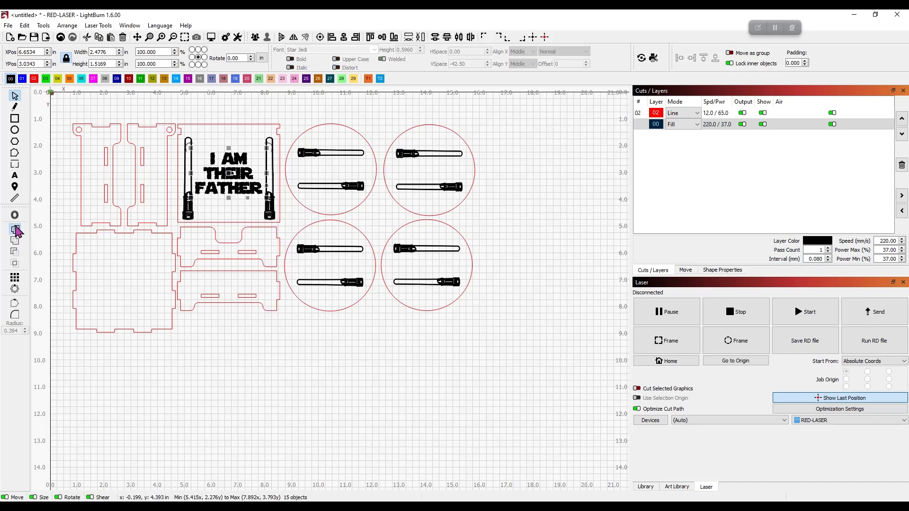
{"action": "left_click", "coordinate": [220, 158]}
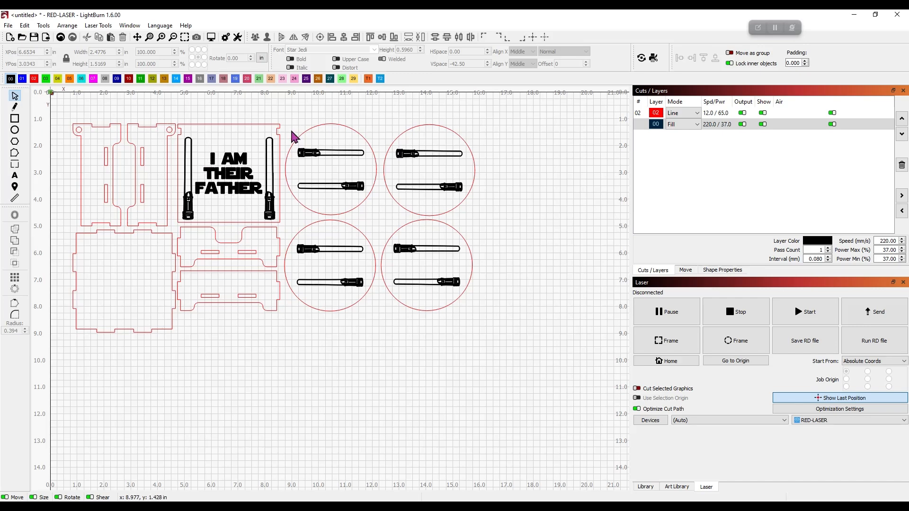
- Select the converted text together with the square panel's lightsaber pair and group them
{"action": "left_click", "coordinate": [231, 168]}
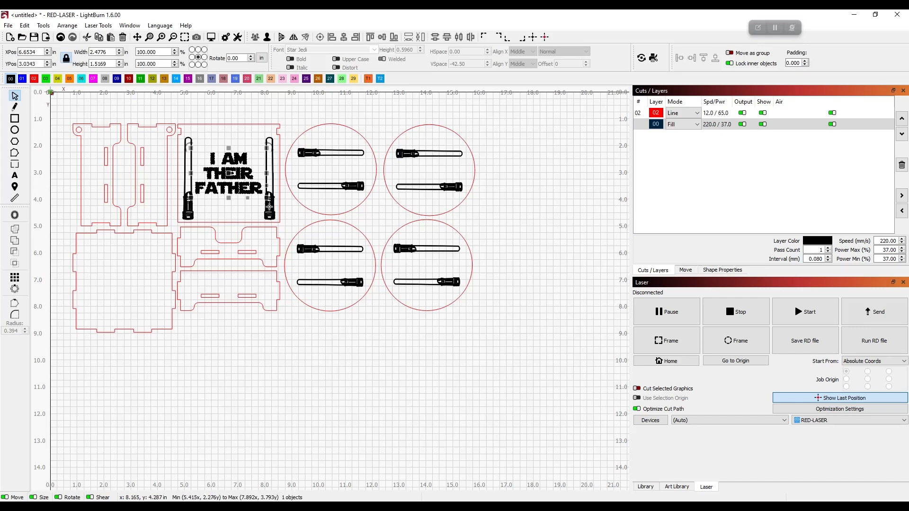
{"action": "left_click", "coordinate": [269, 207], "text": "shift"}
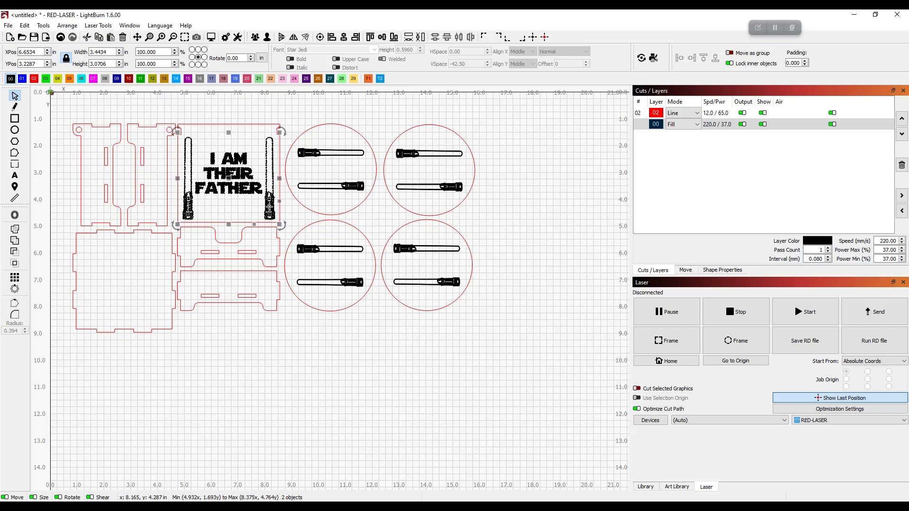
{"action": "left_click", "coordinate": [255, 37]}
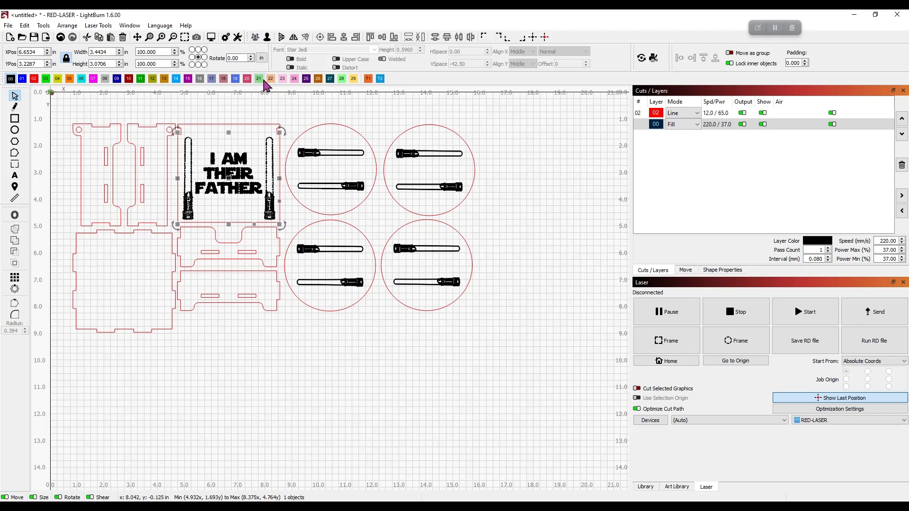
- Add the first two first names as separate Star Jedi text objects in the empty area below the coaster parts
{"action": "left_click", "coordinate": [289, 122]}
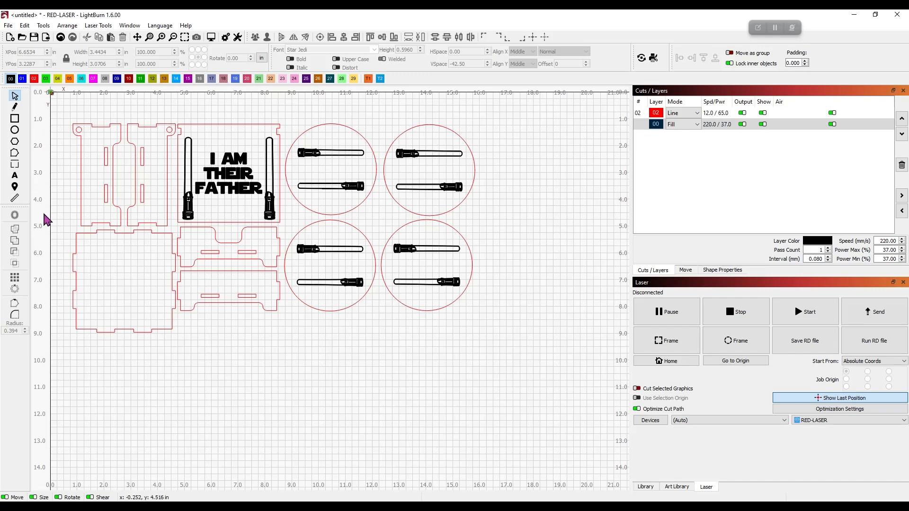
{"action": "left_click", "coordinate": [14, 176]}
{"action": "left_click", "coordinate": [338, 372]}
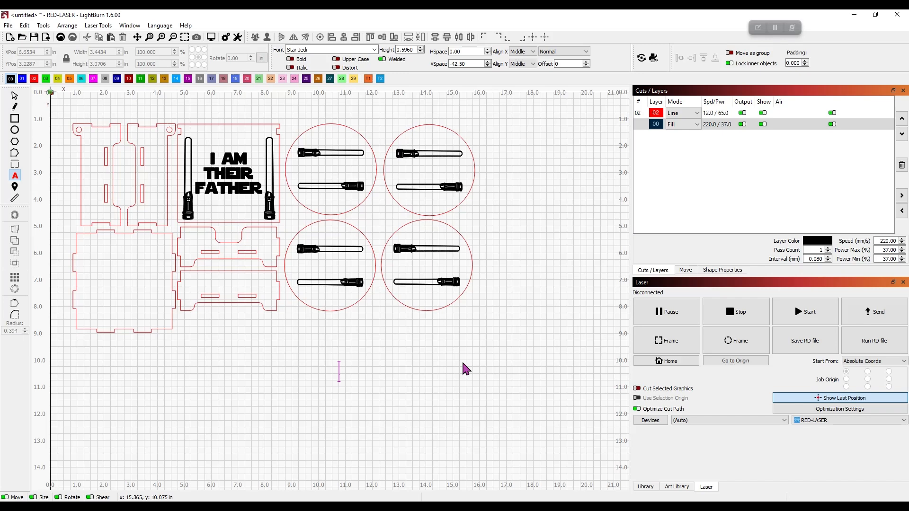
{"action": "type", "text": "RYLAN"}
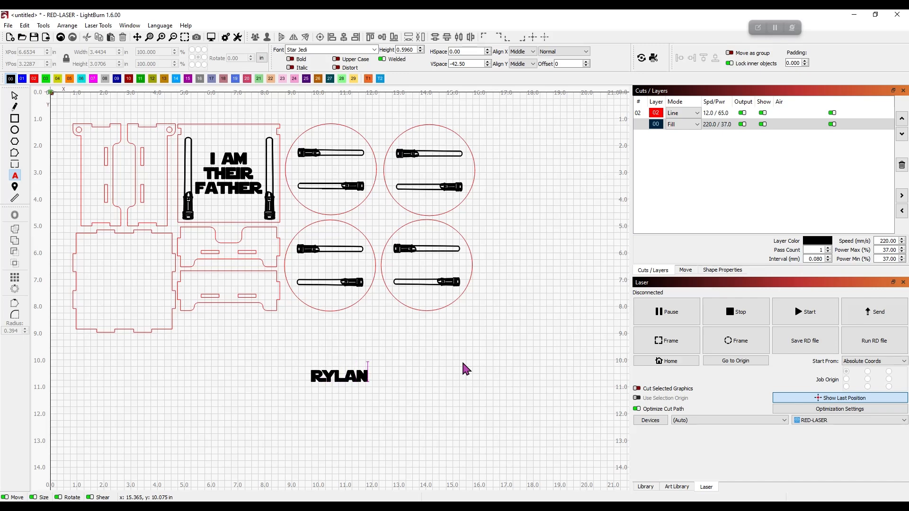
{"action": "left_click", "coordinate": [437, 403]}
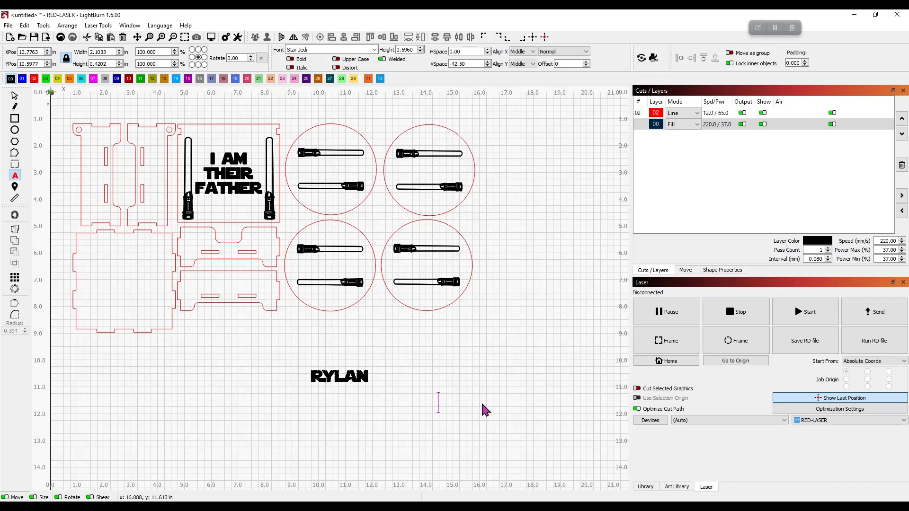
{"action": "type", "text": "ROSALEE"}
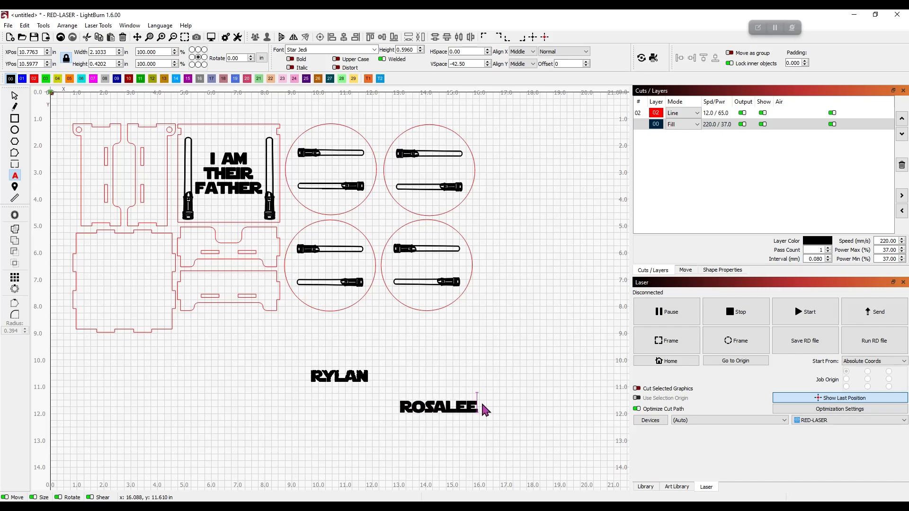
- Add the other two first names as separate text objects below the coasters, replacing the initial wording of the third one
{"action": "left_click", "coordinate": [464, 331]}
{"action": "type", "text": "AUBREE"}
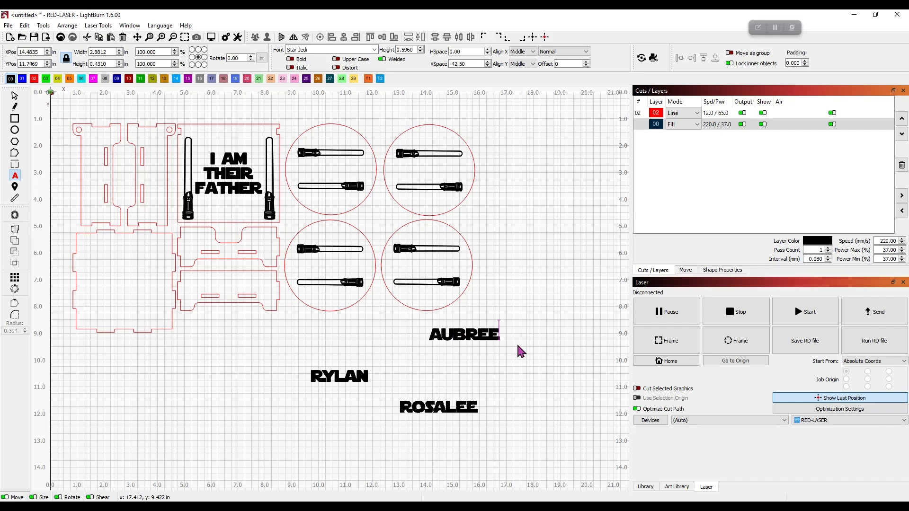
{"action": "key", "text": "BackSpace"}
{"action": "key", "text": "BackSpace"}
{"action": "key", "text": "BackSpace"}
{"action": "key", "text": "BackSpace"}
{"action": "key", "text": "BackSpace"}
{"action": "key", "text": "BackSpace"}
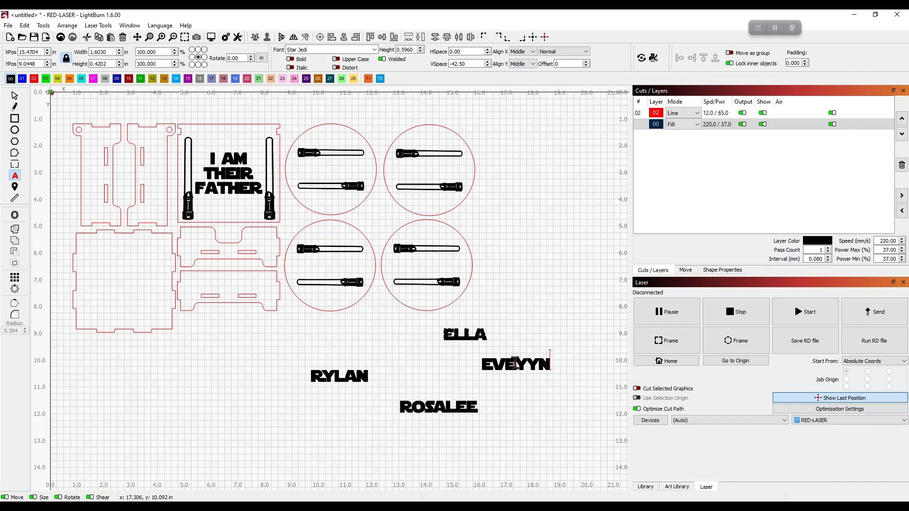
- Move each of the four names between the lightsaber pair of its own round coaster
{"action": "left_click", "coordinate": [14, 96]}
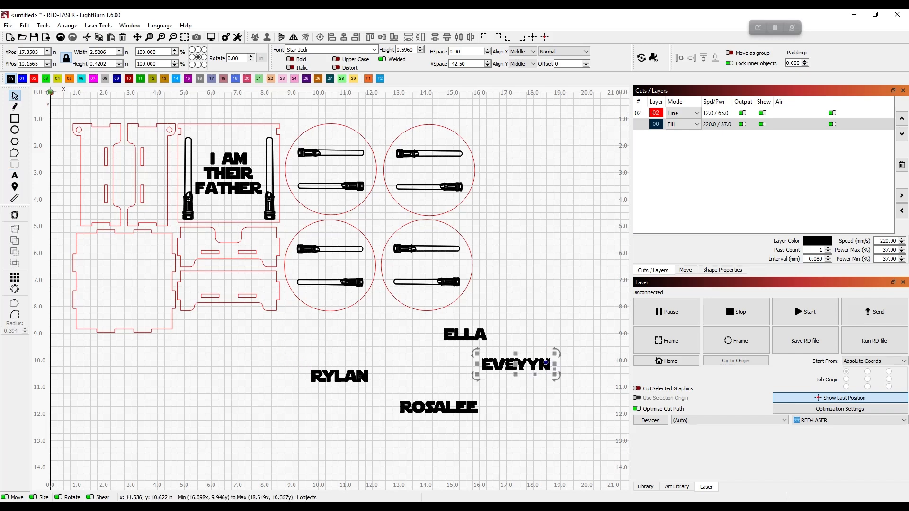
{"action": "left_click_drag", "start_coordinate": [517, 370], "coordinate": [428, 270]}
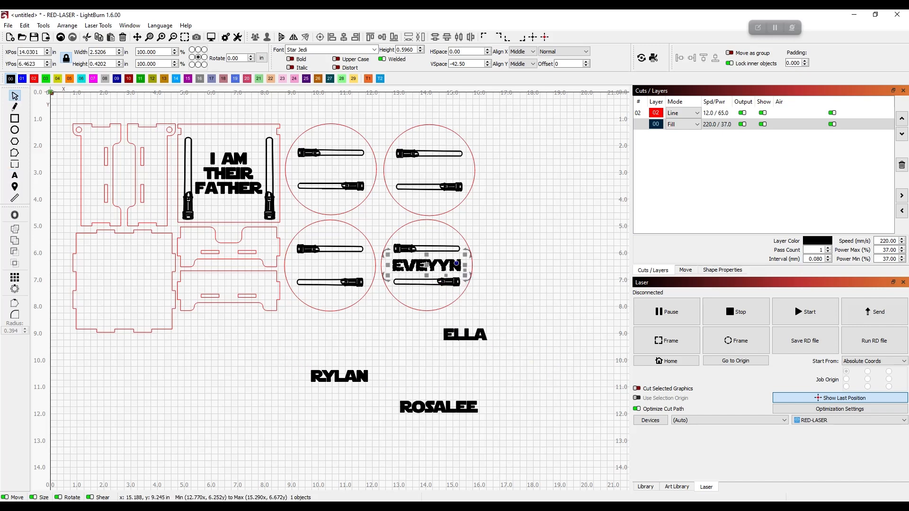
{"action": "left_click_drag", "start_coordinate": [460, 332], "coordinate": [424, 179]}
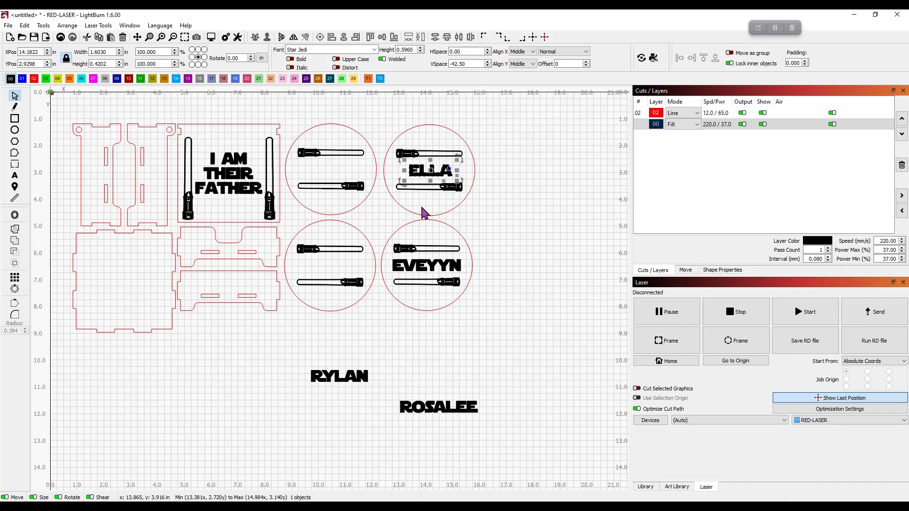
{"action": "left_click_drag", "start_coordinate": [423, 408], "coordinate": [321, 180]}
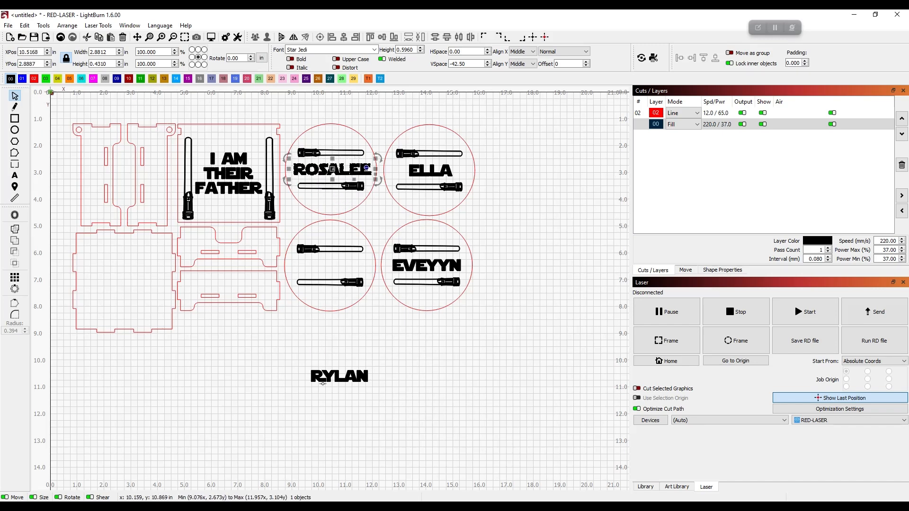
{"action": "left_click_drag", "start_coordinate": [338, 379], "coordinate": [331, 270]}
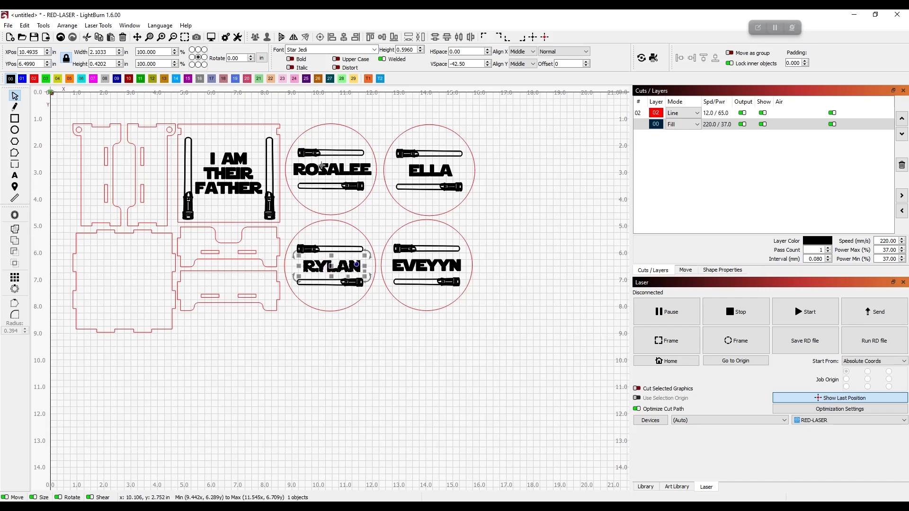
- Nudge the names on the two upper round coasters slightly so they sit centred between their lightsabers
{"action": "left_click", "coordinate": [332, 169]}
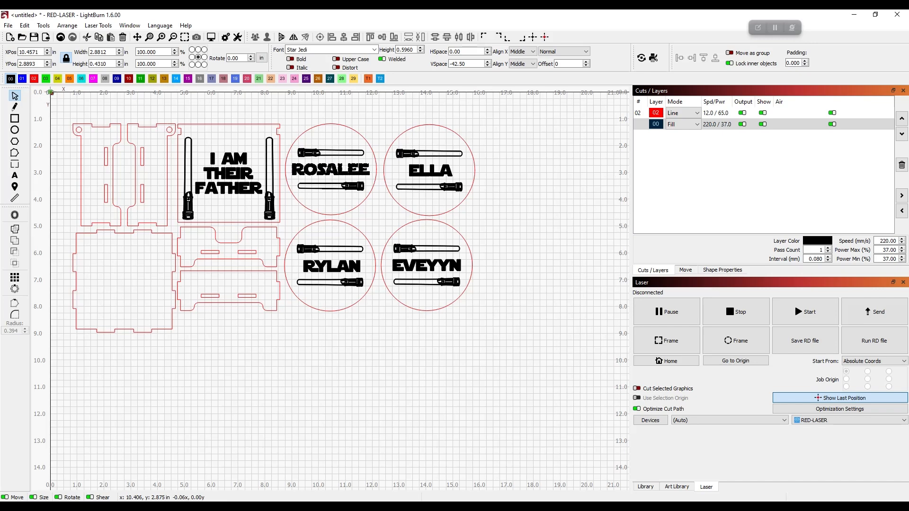
{"action": "left_click_drag", "start_coordinate": [332, 170], "coordinate": [330, 169]}
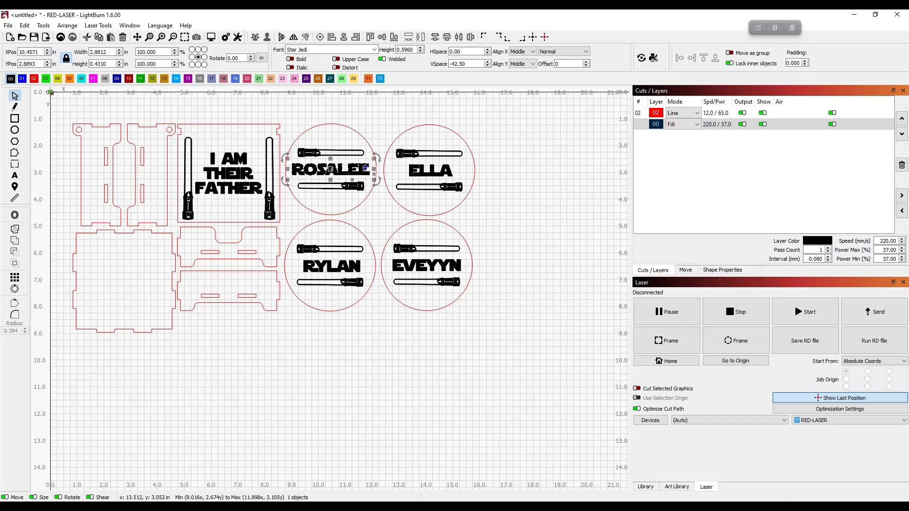
{"action": "left_click", "coordinate": [419, 171]}
{"action": "left_click_drag", "start_coordinate": [427, 171], "coordinate": [425, 171]}
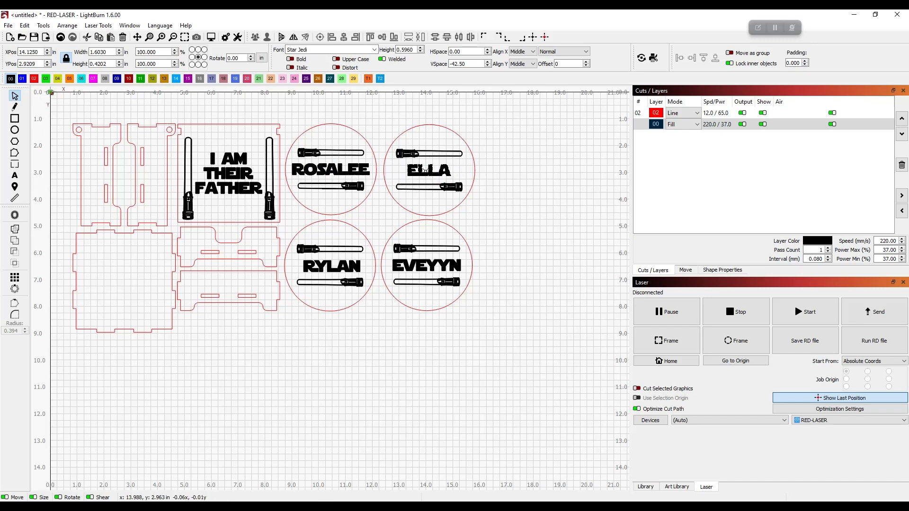
{"action": "left_click", "coordinate": [425, 265]}
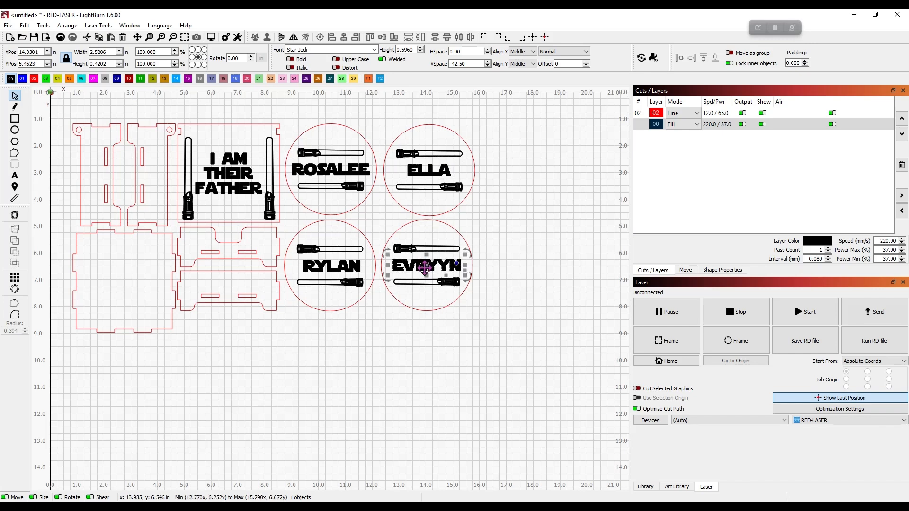
{"action": "left_click", "coordinate": [411, 373]}
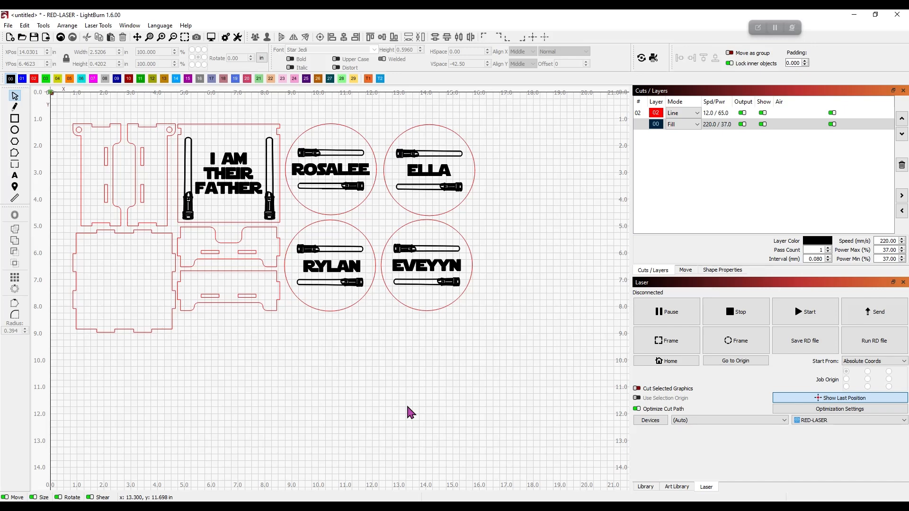
- Correct the spelling of the name on the lower-right coaster by replacing its fourth letter with "L"
{"action": "left_click", "coordinate": [426, 265]}
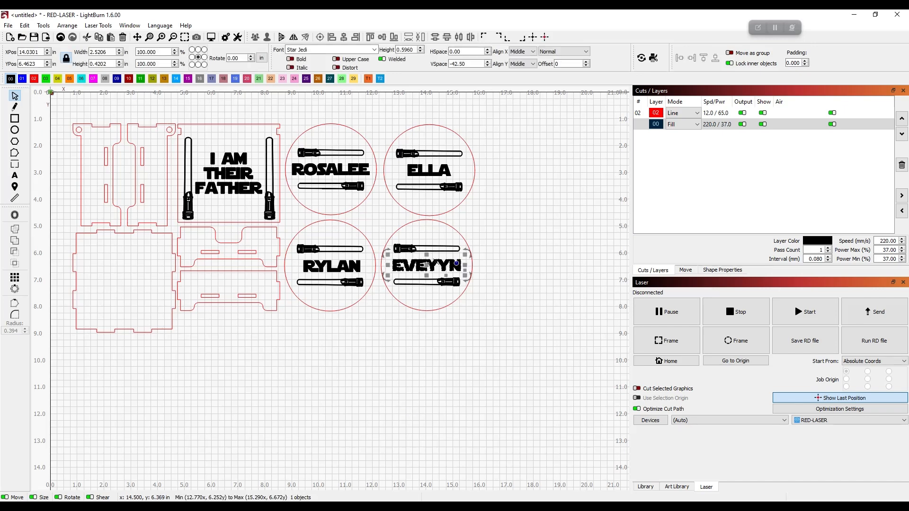
{"action": "left_click", "coordinate": [15, 175]}
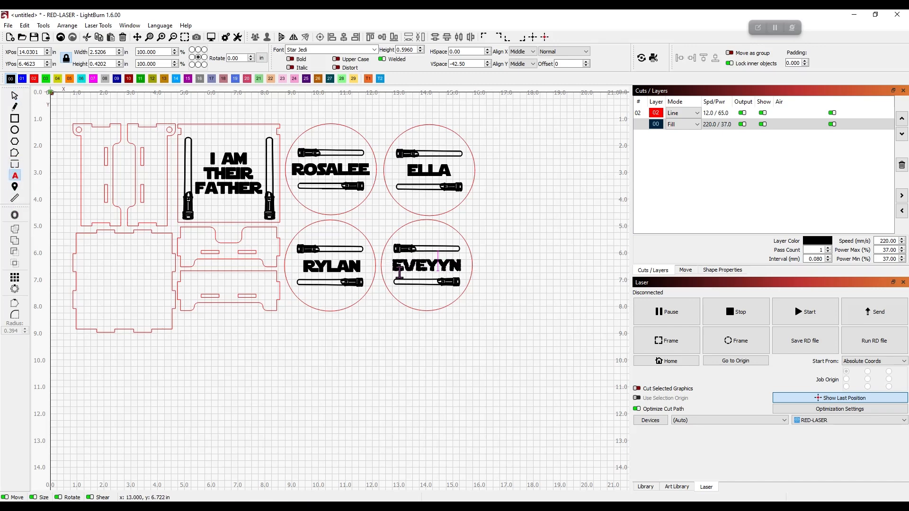
{"action": "key", "text": "BackSpace"}
{"action": "type", "text": "L"}
{"action": "left_click", "coordinate": [457, 369]}
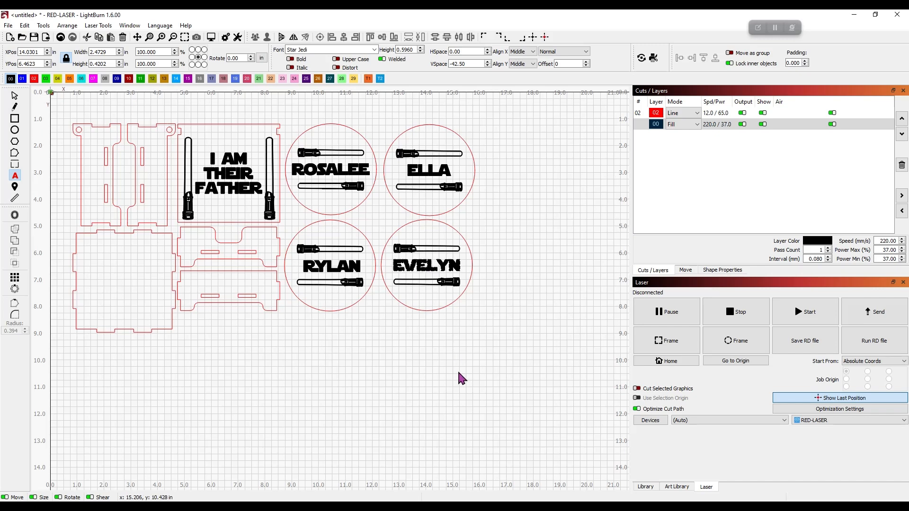
{"action": "left_click", "coordinate": [15, 96]}
{"action": "left_click", "coordinate": [508, 269]}
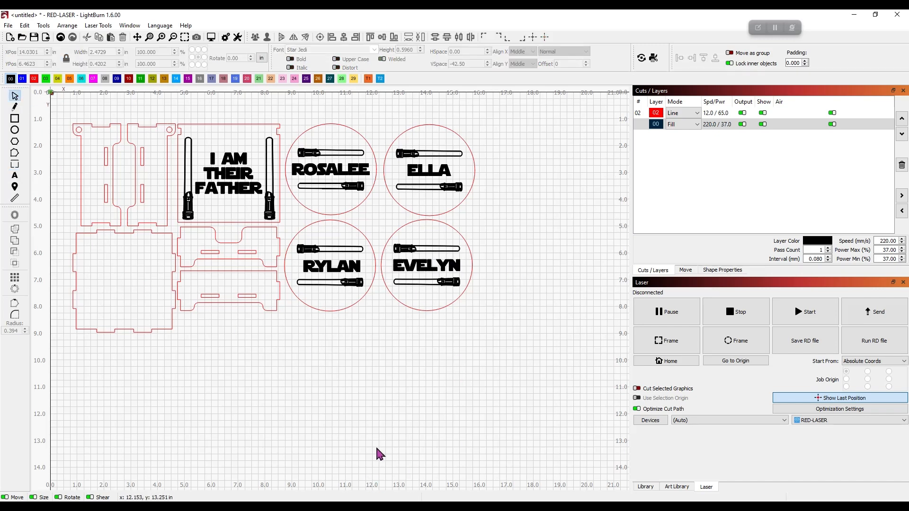
{"action": "scroll", "coordinate": [376, 445], "scroll_direction": "up", "scroll_amount": 2}
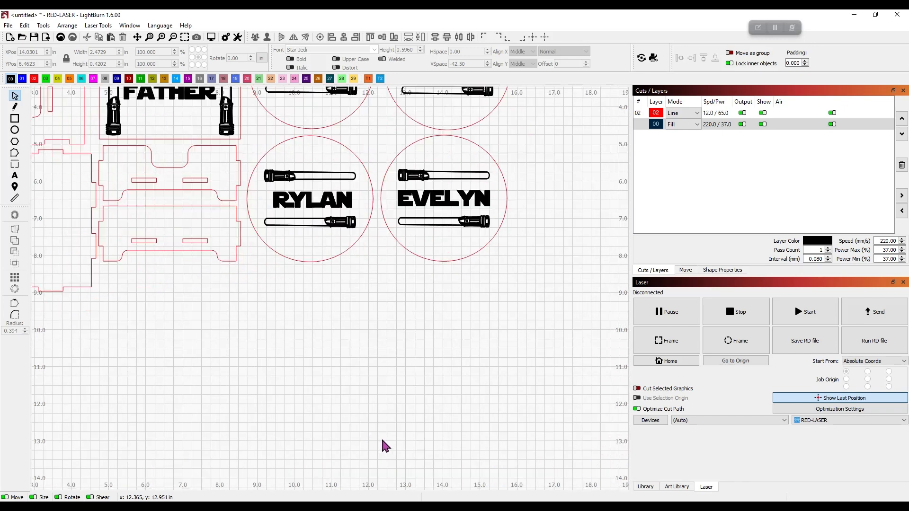
{"action": "left_click_drag", "start_coordinate": [325, 356], "coordinate": [416, 461]}
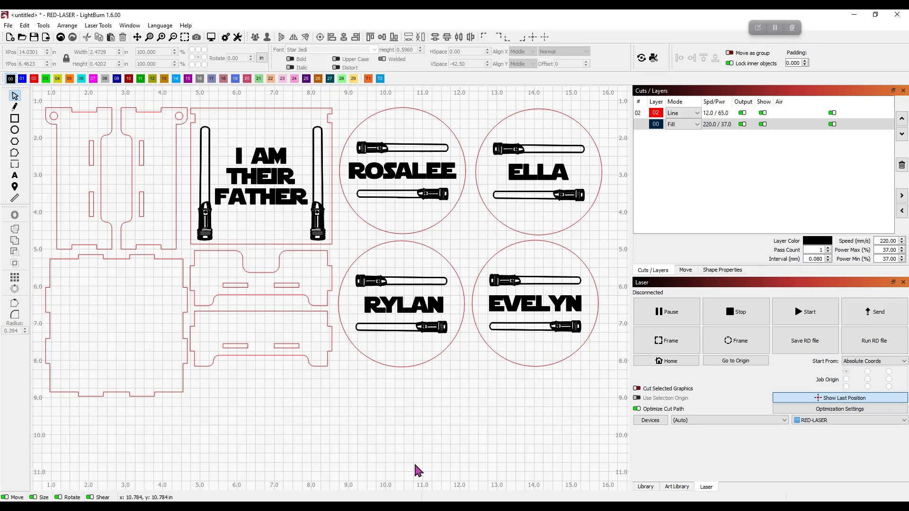